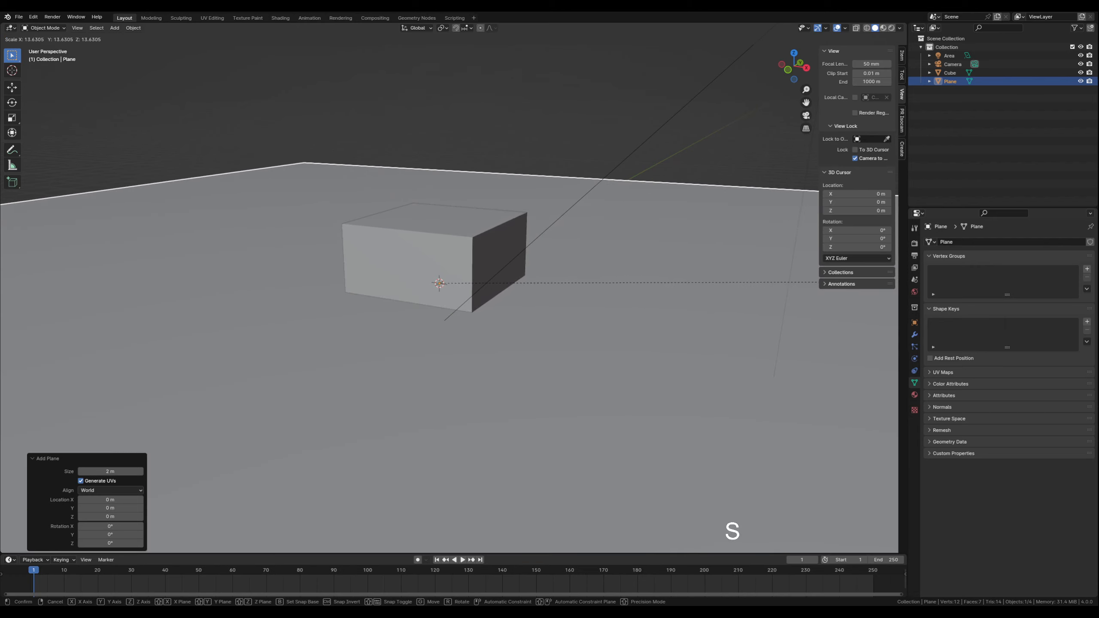
Step: Scale the ground plane by about 12.85 and raise the cube about 1.31 m along the Z axis
click(846, 282)
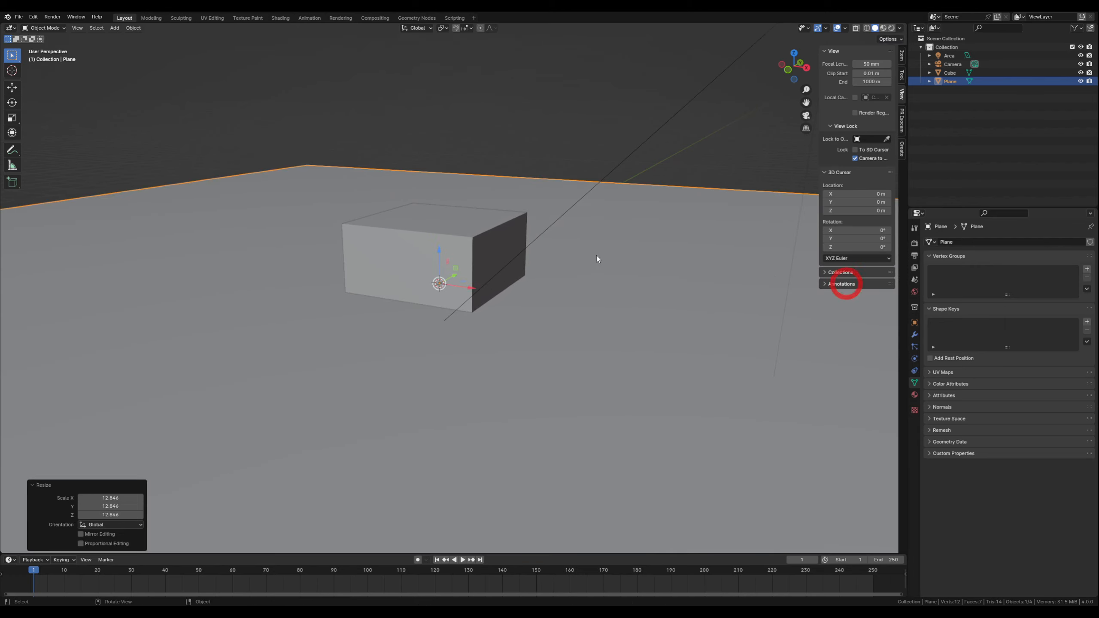
click(451, 228)
key(g)
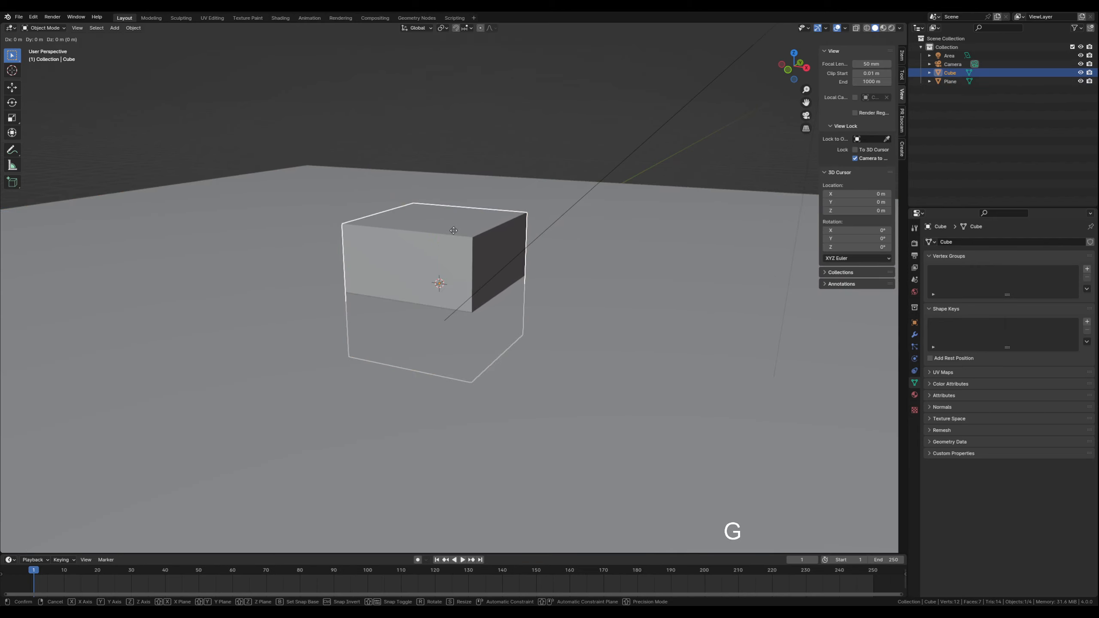
key(z)
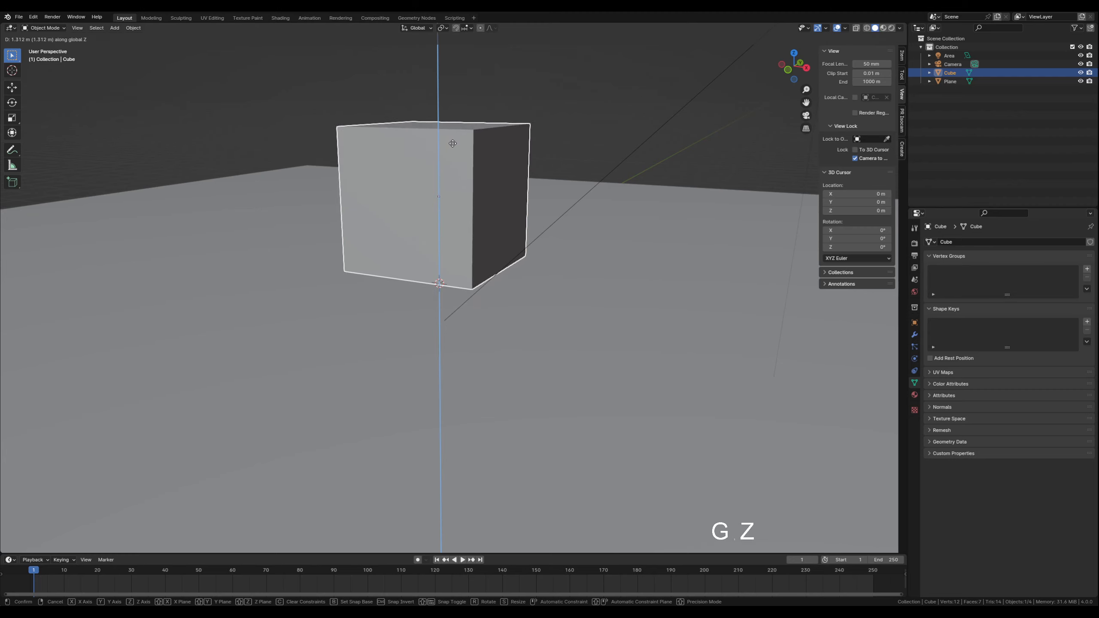
click(452, 143)
click(565, 103)
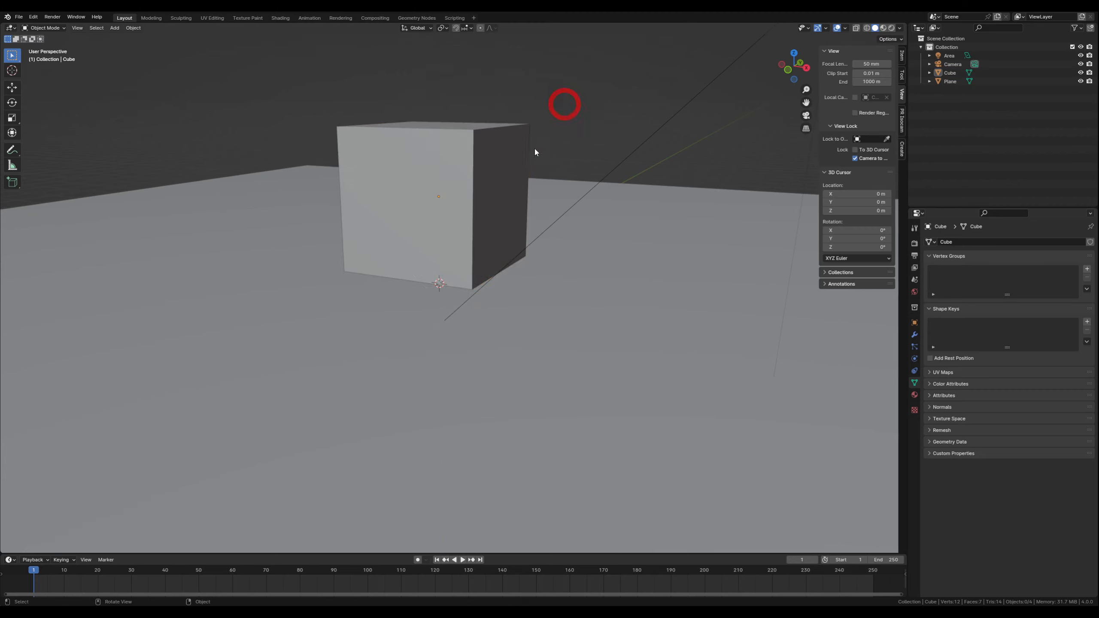
Step: Split the 3D viewport horizontally about halfway up and make the lower area a Shader Editor
shift+middle_drag(497, 202, 503, 265)
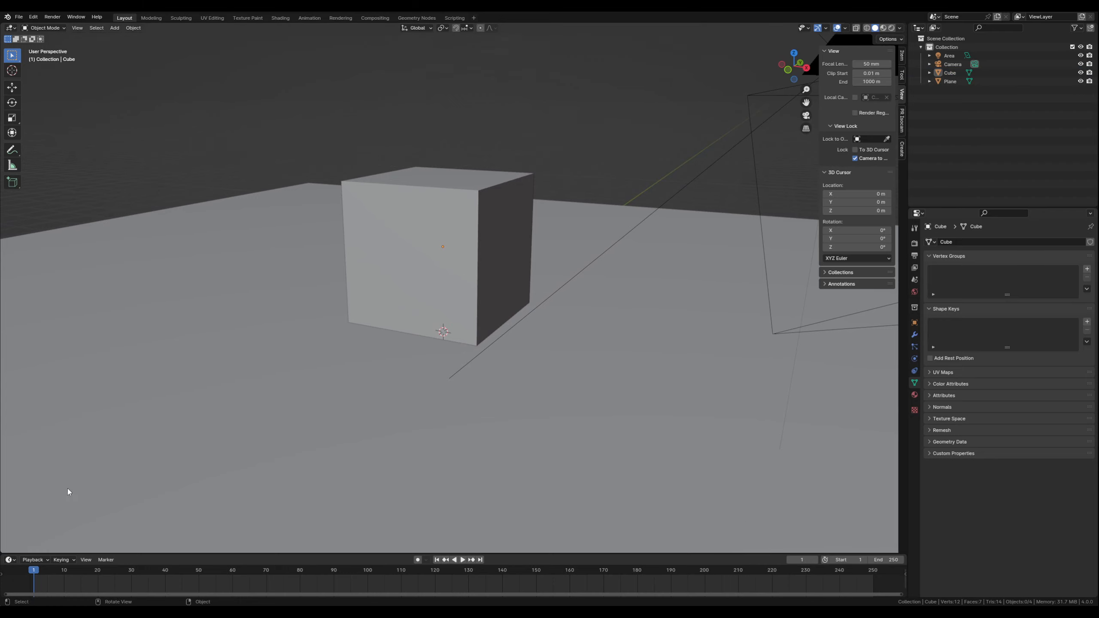
drag(4, 552, 28, 315)
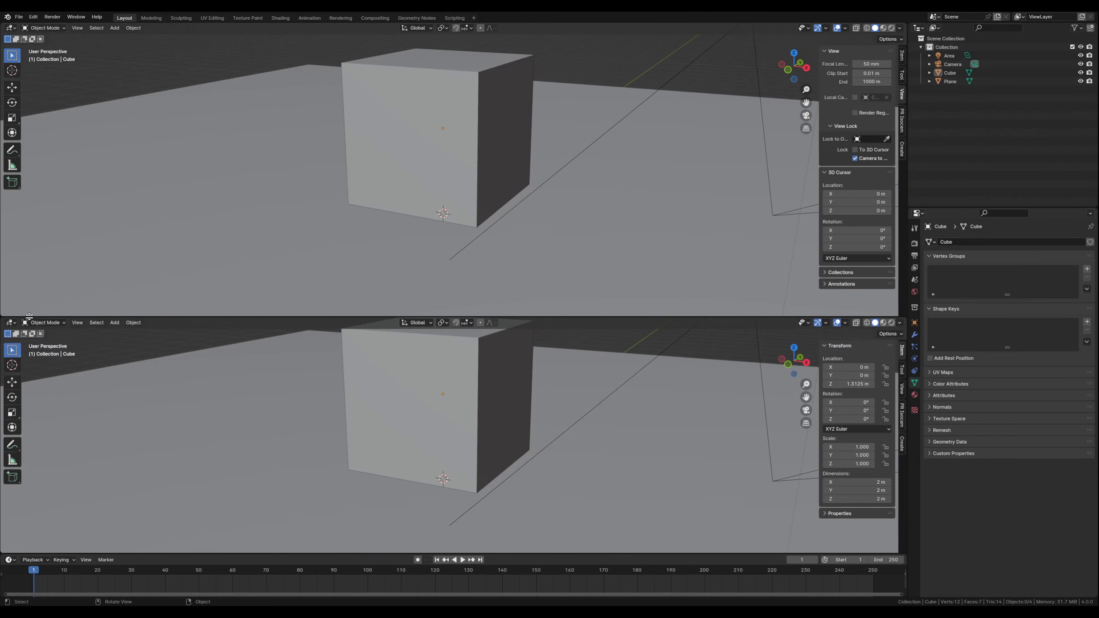
click(10, 323)
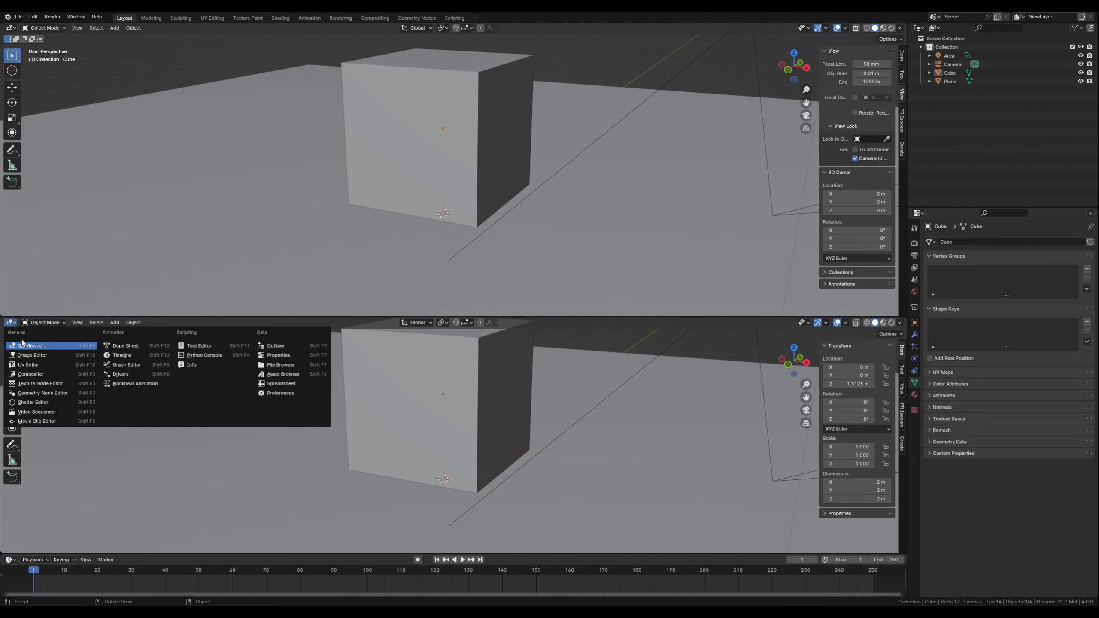
click(34, 402)
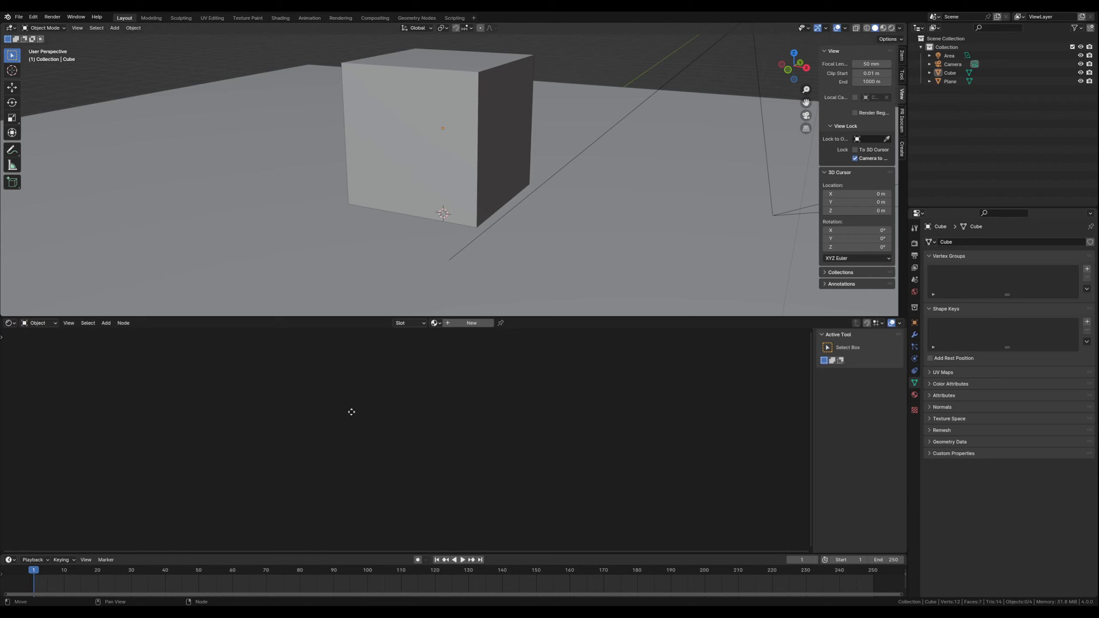
Step: Create a new material for the cube and hide the Shader Editor's sidebar
click(435, 117)
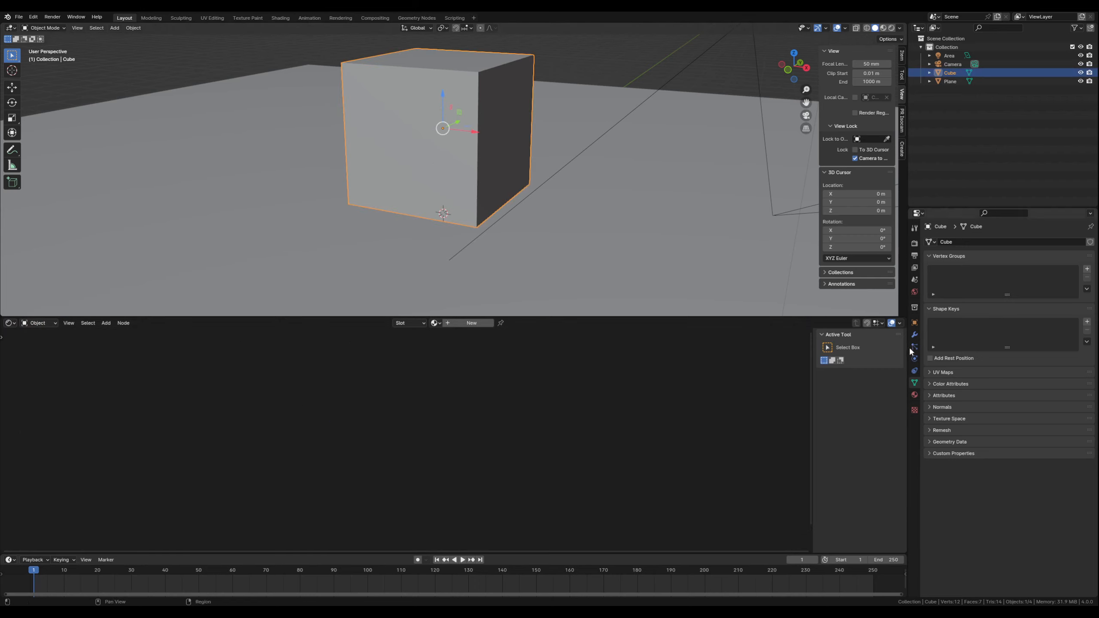
click(914, 394)
click(998, 279)
key(n)
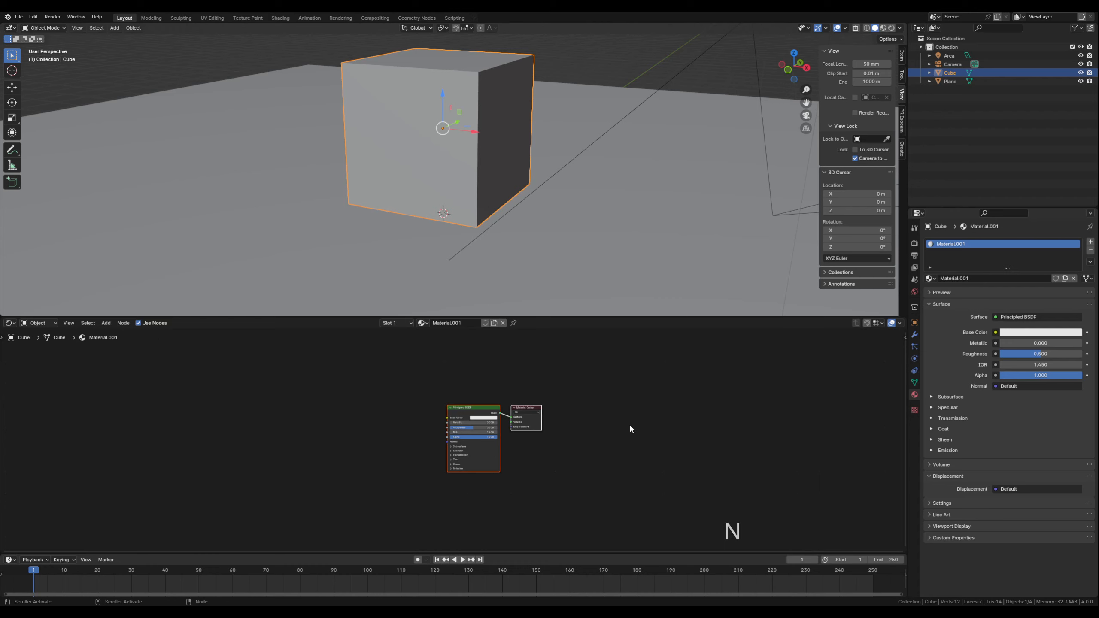
scroll(566, 444, up, 5)
middle_drag(702, 458, 626, 502)
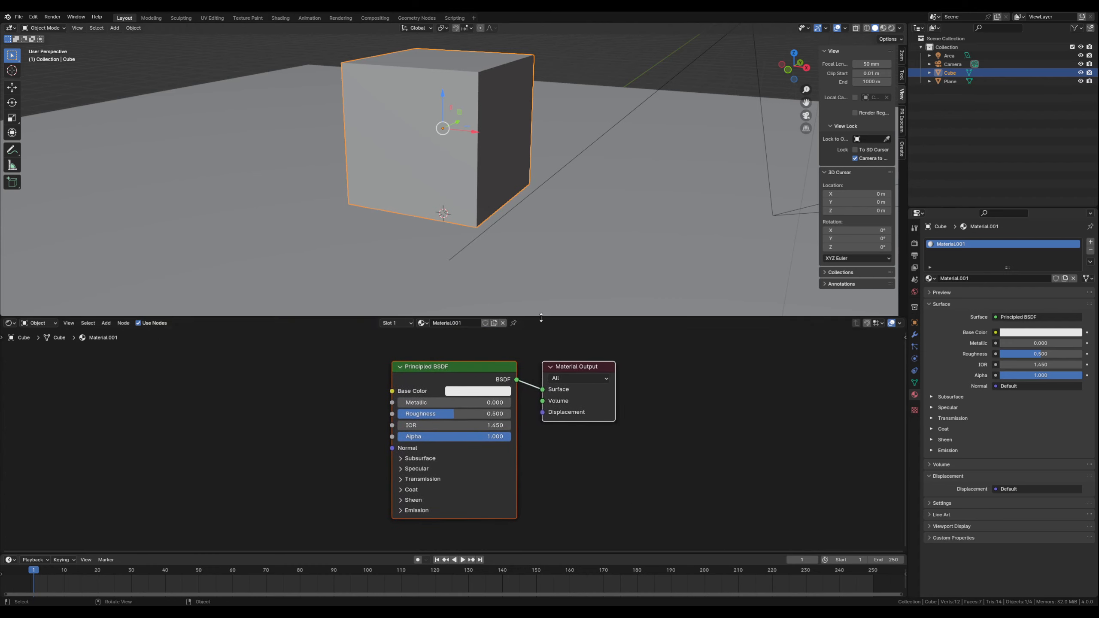
middle_drag(571, 469, 573, 470)
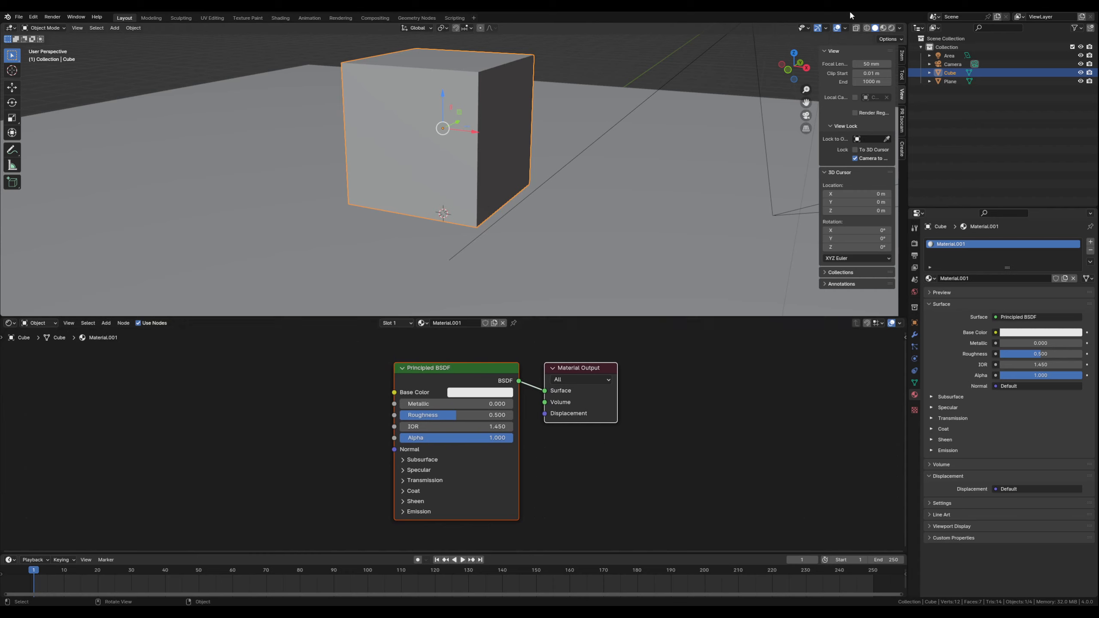
Step: Switch the 3D viewport to rendered shading
click(892, 29)
shift+middle_drag(550, 181, 558, 195)
click(582, 493)
middle_drag(555, 489, 557, 481)
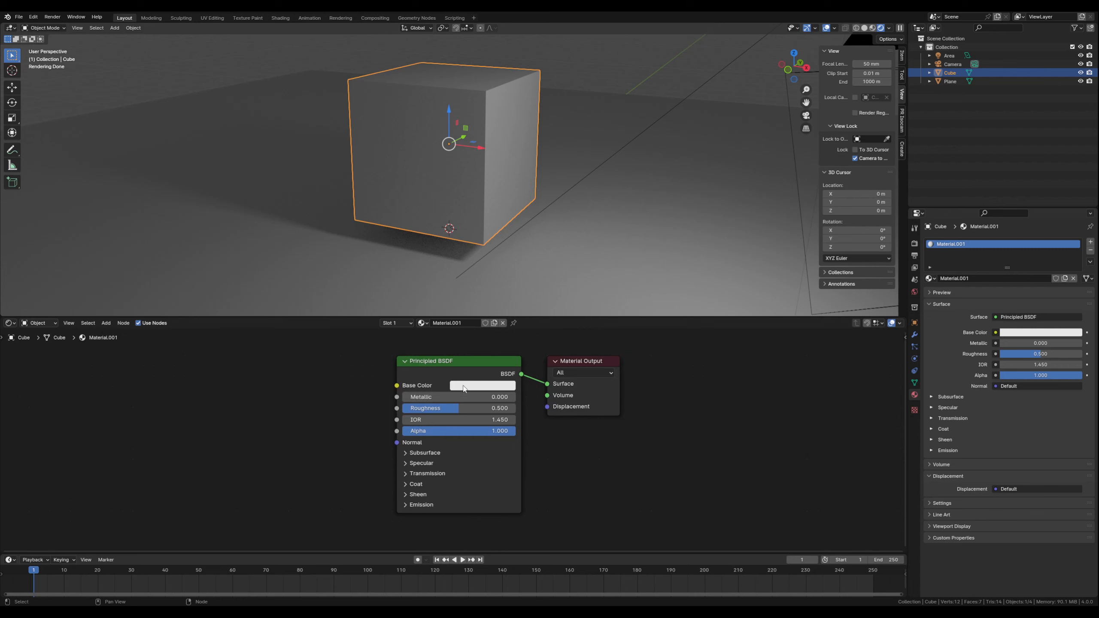
Step: Set the Principled BSDF base color to orange-yellow with hue 0.086, saturation 1.000 and value 0.800
click(464, 387)
drag(475, 295, 470, 300)
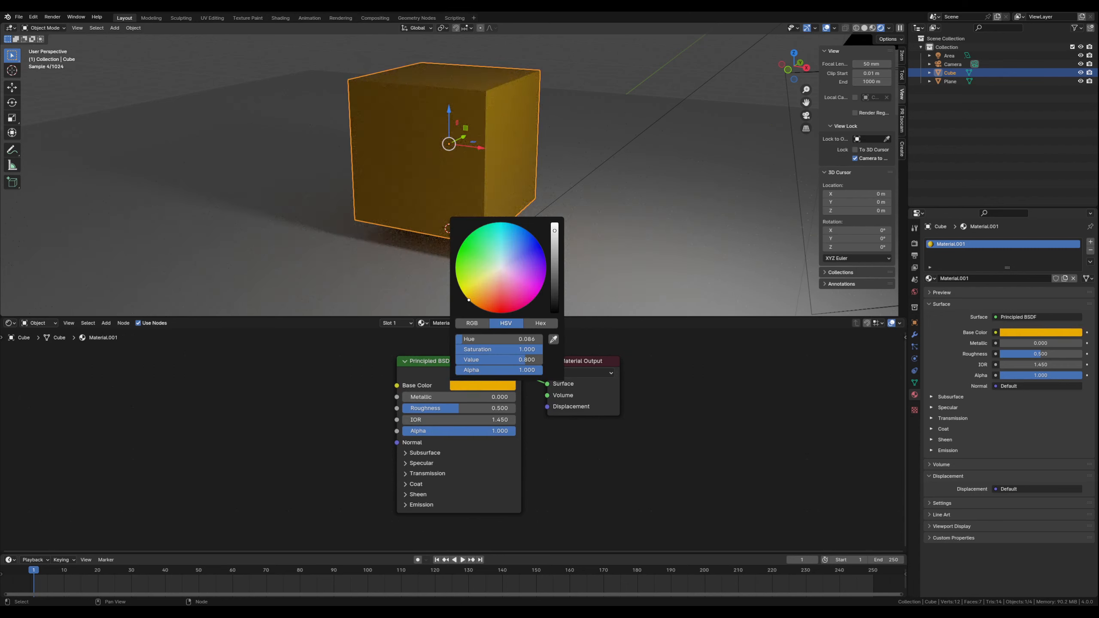
middle_drag(565, 505, 568, 492)
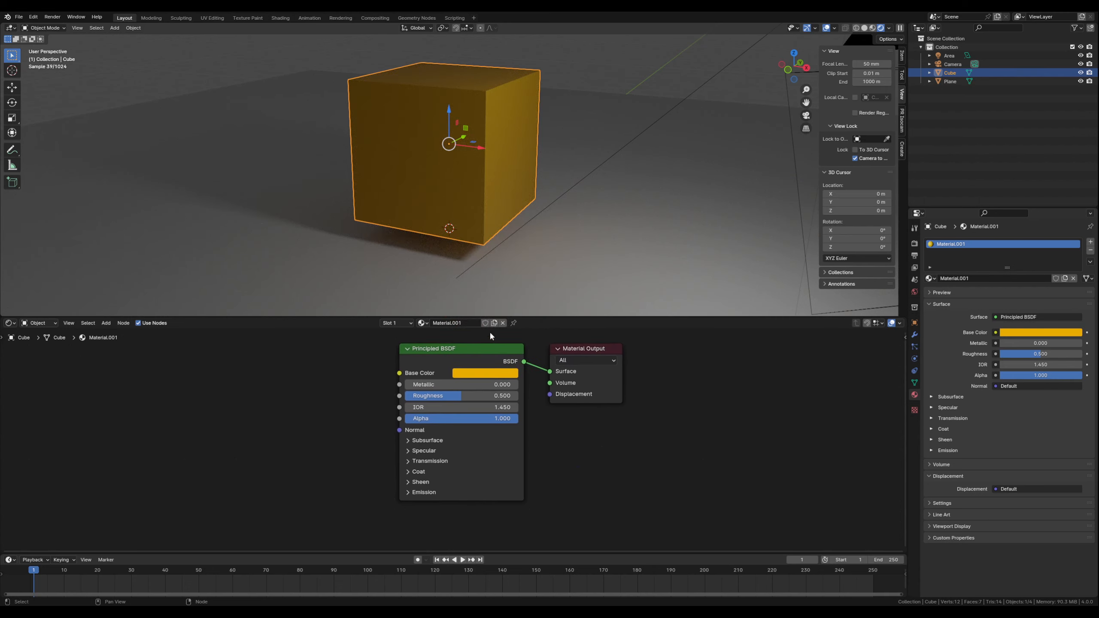
Step: Enlarge the Shader Editor area and move the Principled BSDF node slightly away from the Material Output
drag(504, 320, 510, 234)
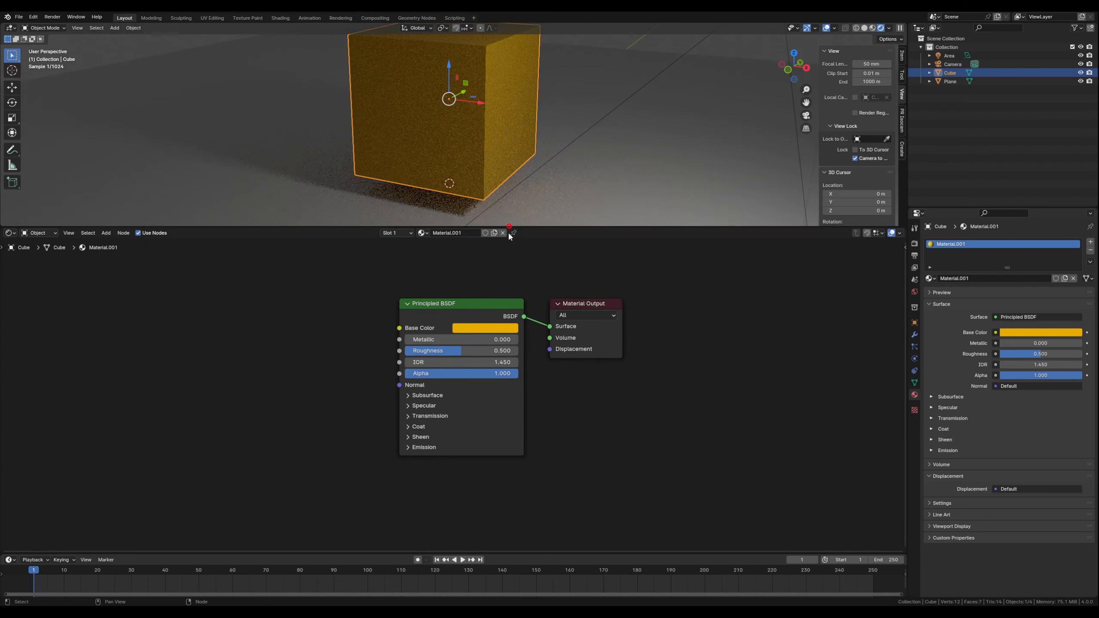
drag(454, 303, 442, 297)
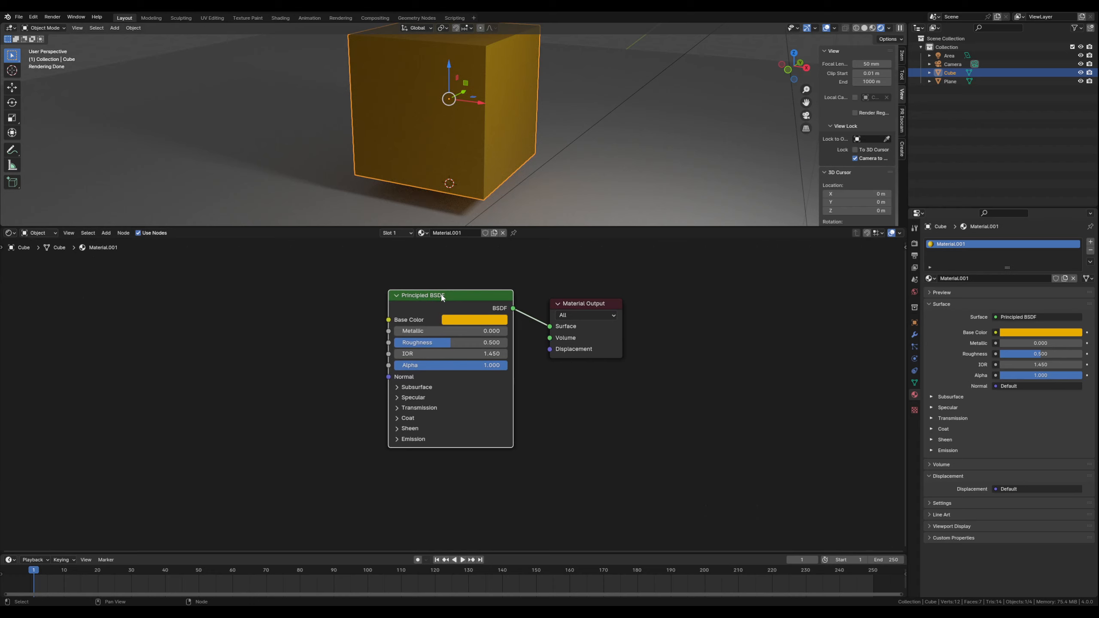
click(496, 518)
Step: Add a second Principled BSDF node directly below the orange-yellow one
key(shift+a)
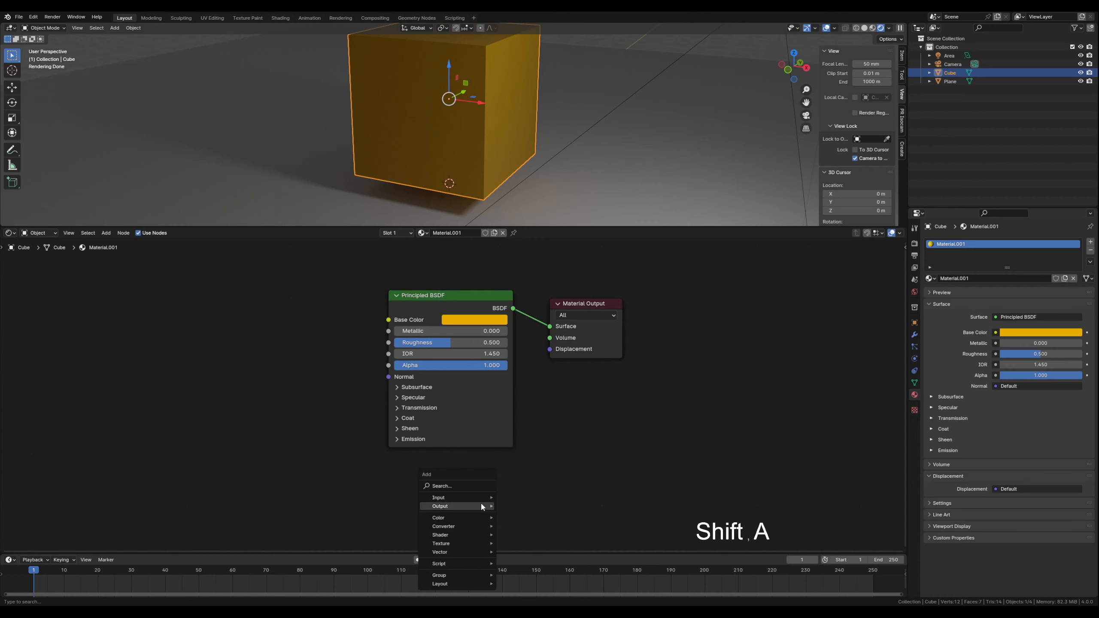
mouse_move(483, 506)
text(pronc)
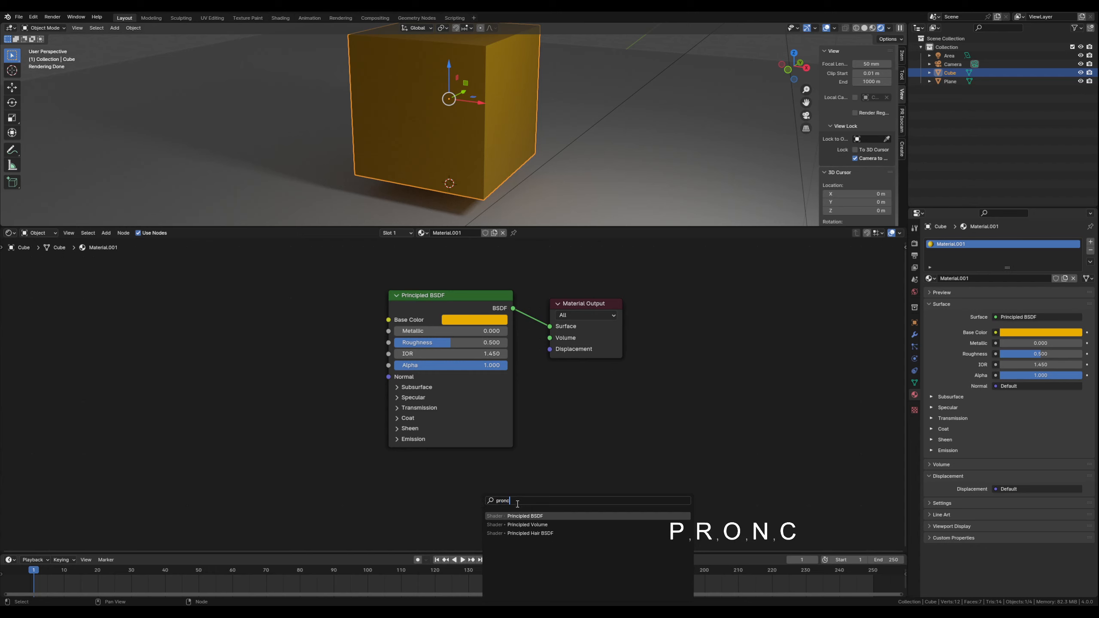
key(Return)
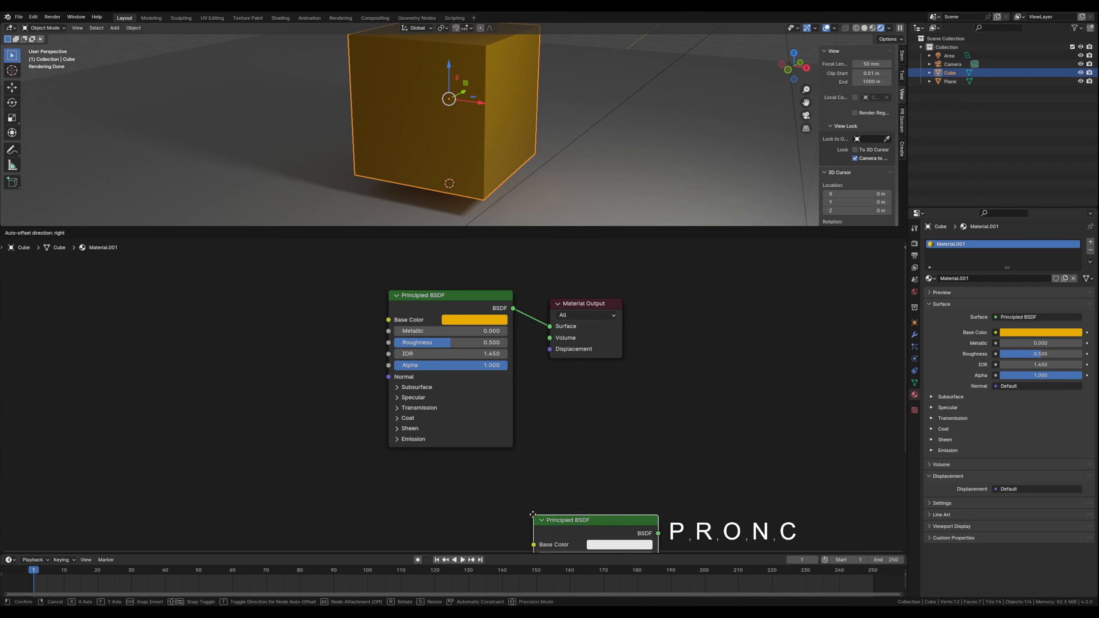
click(390, 463)
click(547, 443)
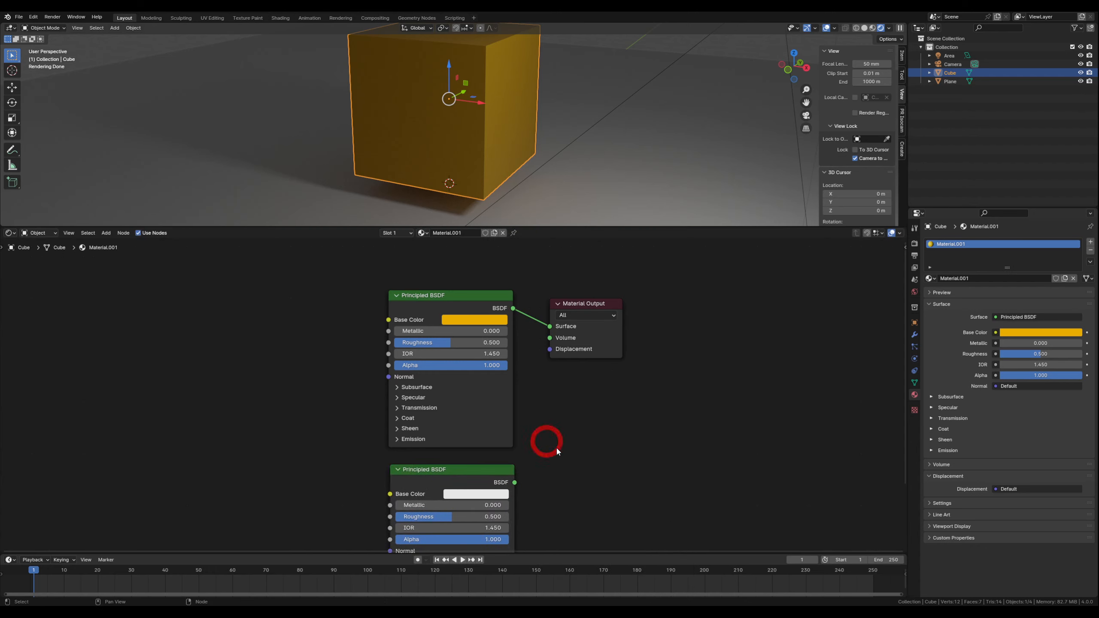
Step: Set the second Principled BSDF's base color to red with hue 0.002, saturation 1.000 and value 0.800
middle_drag(555, 452, 556, 387)
click(455, 430)
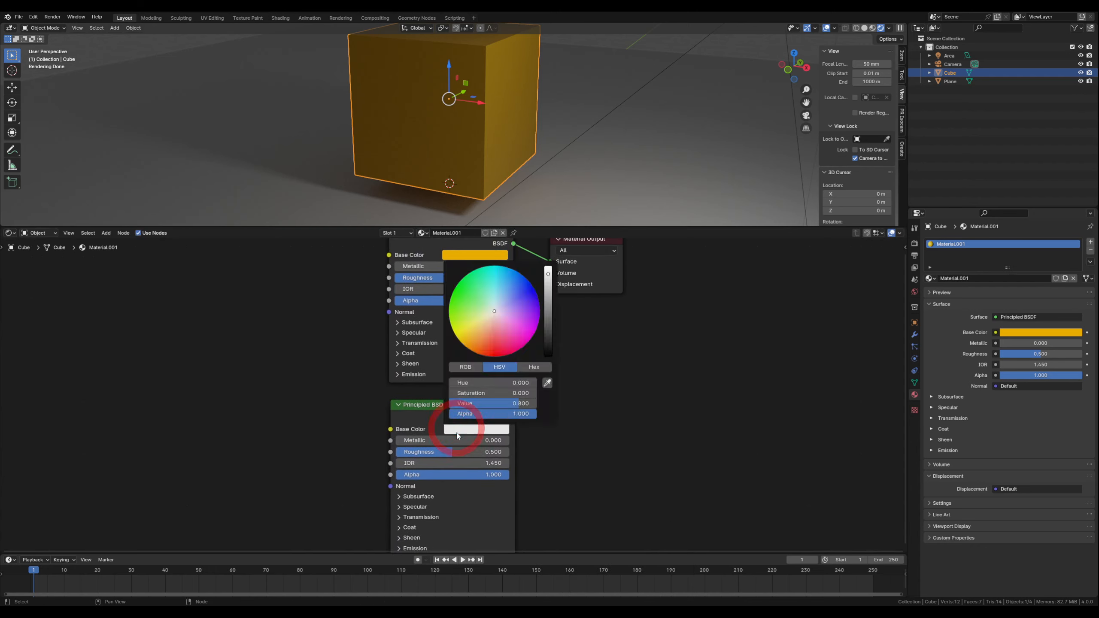
click(488, 353)
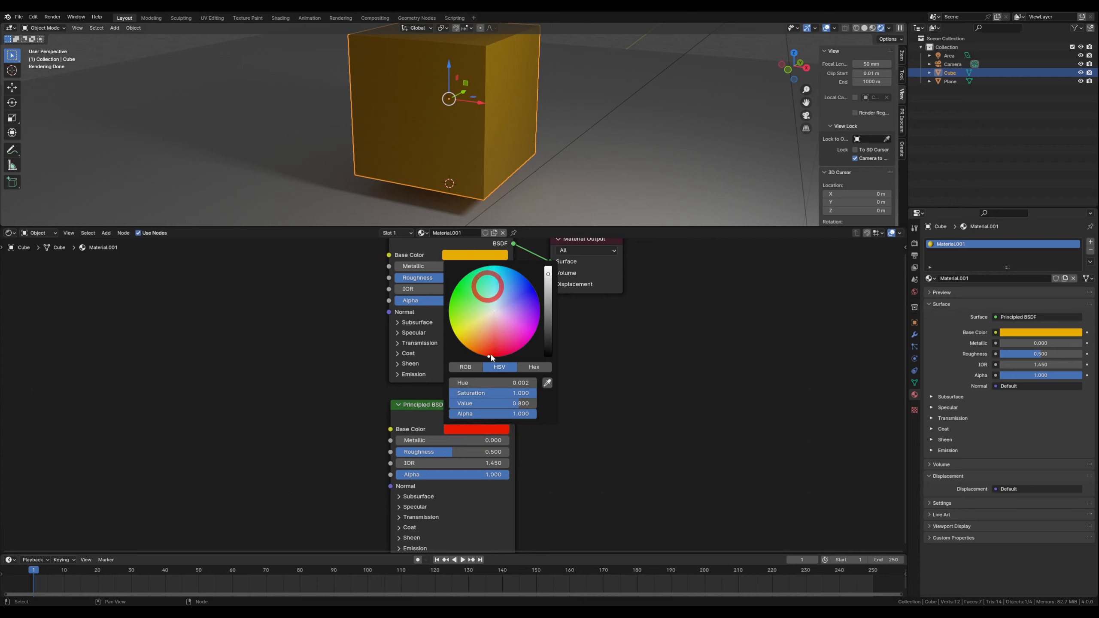
Step: Insert a Mix Shader between the orange-yellow Principled BSDF and Material Output, and connect the red one to its second shader input
middle_drag(548, 396, 482, 428)
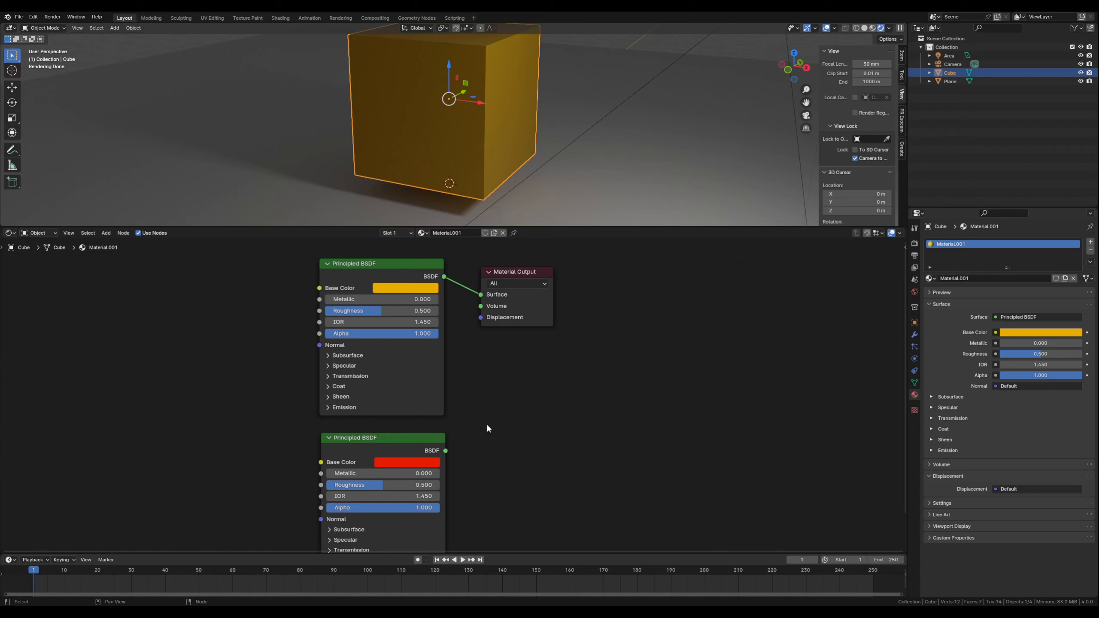
key(shift+a)
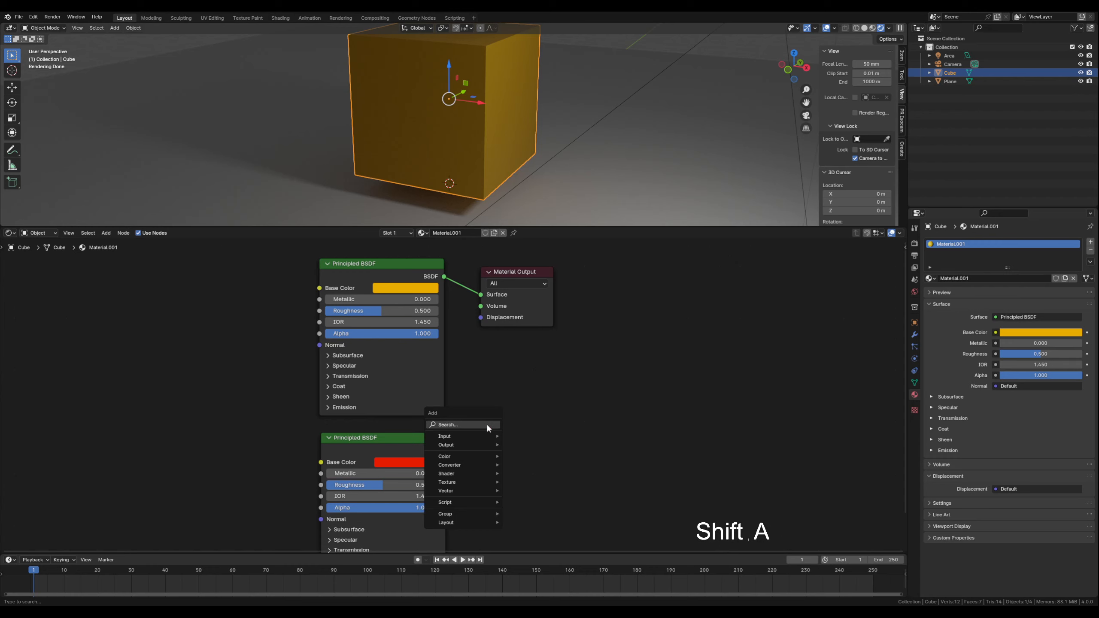
text(mix)
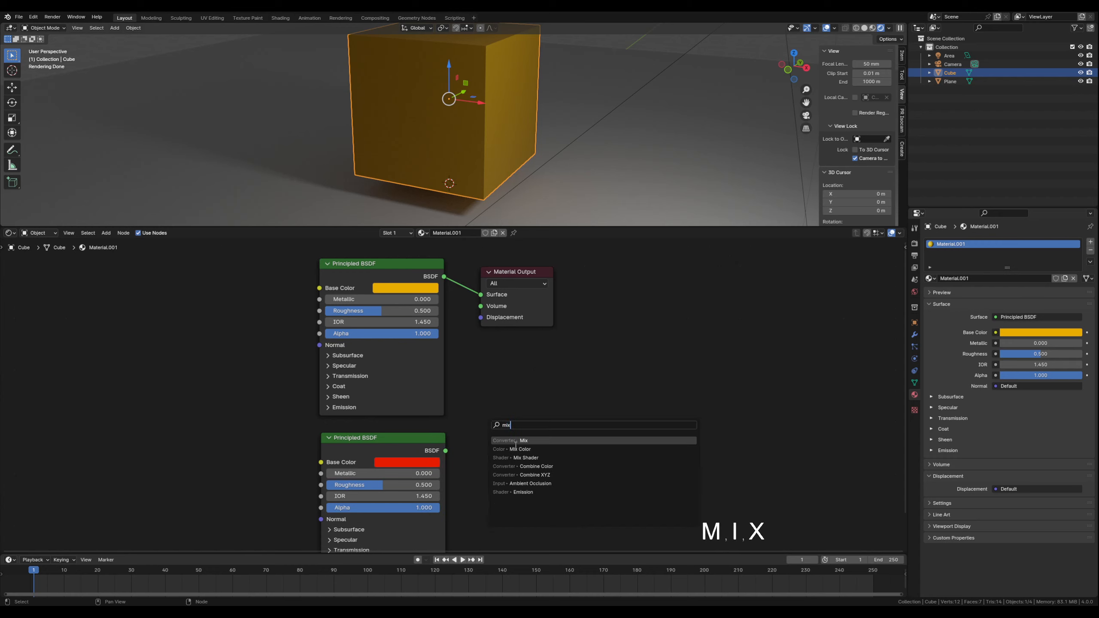
click(525, 458)
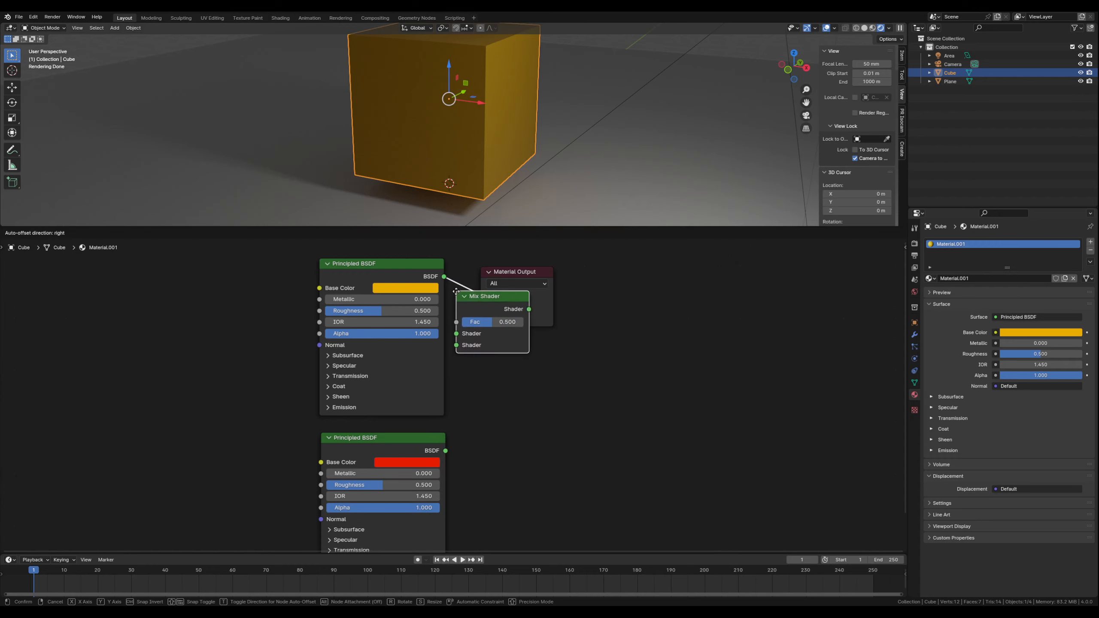
click(458, 288)
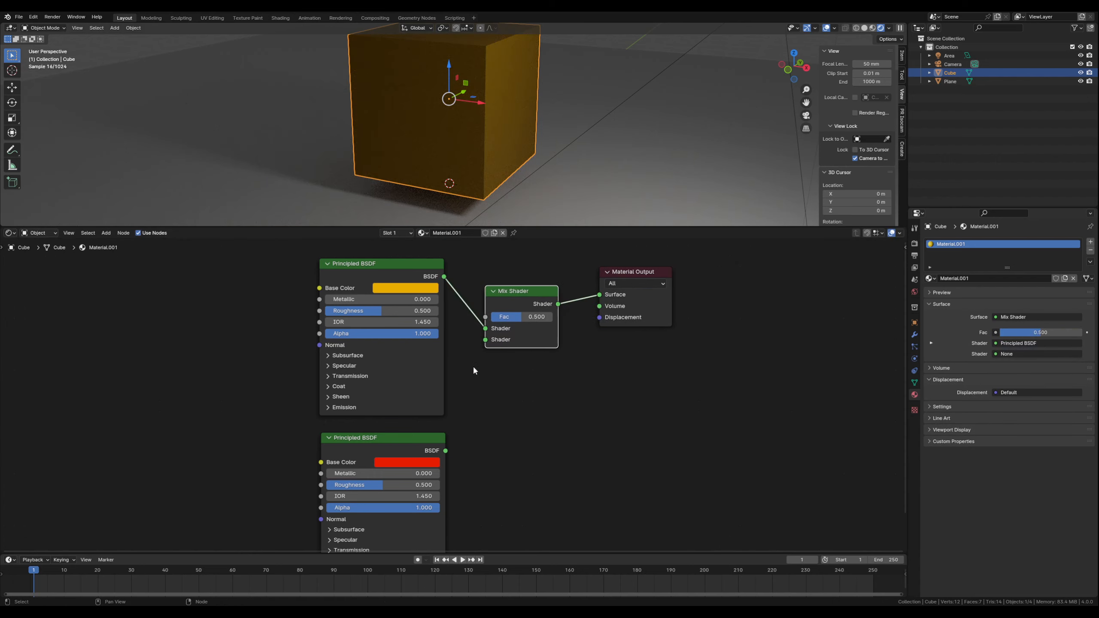
drag(446, 451, 484, 342)
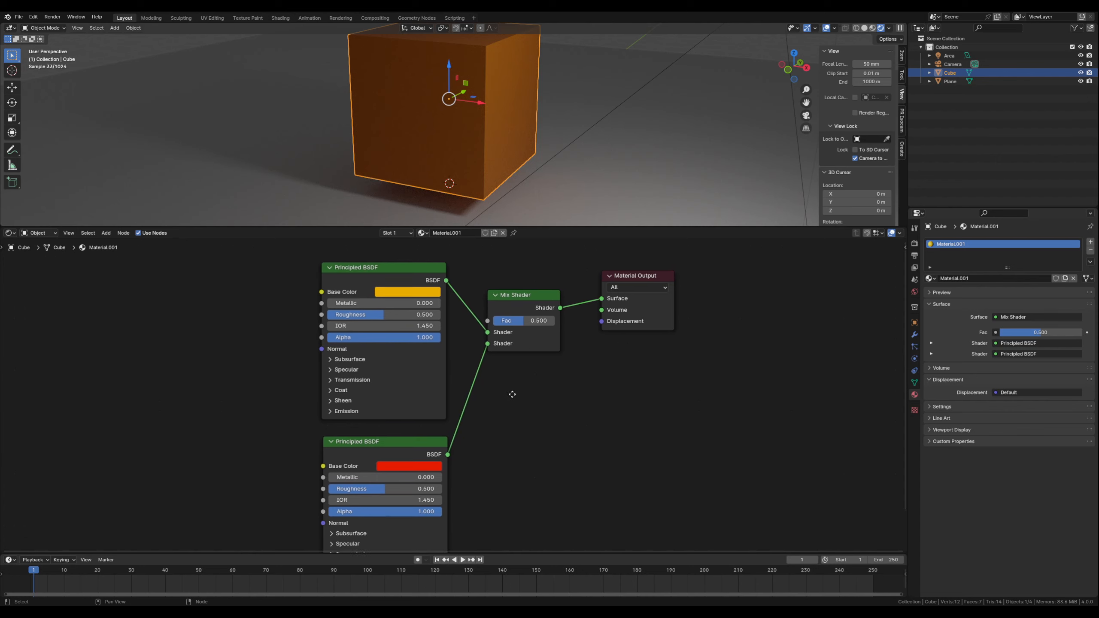
Step: Set the Mix Shader factor to 0.533 and shift both Principled BSDF nodes slightly upward
middle_drag(498, 410, 487, 453)
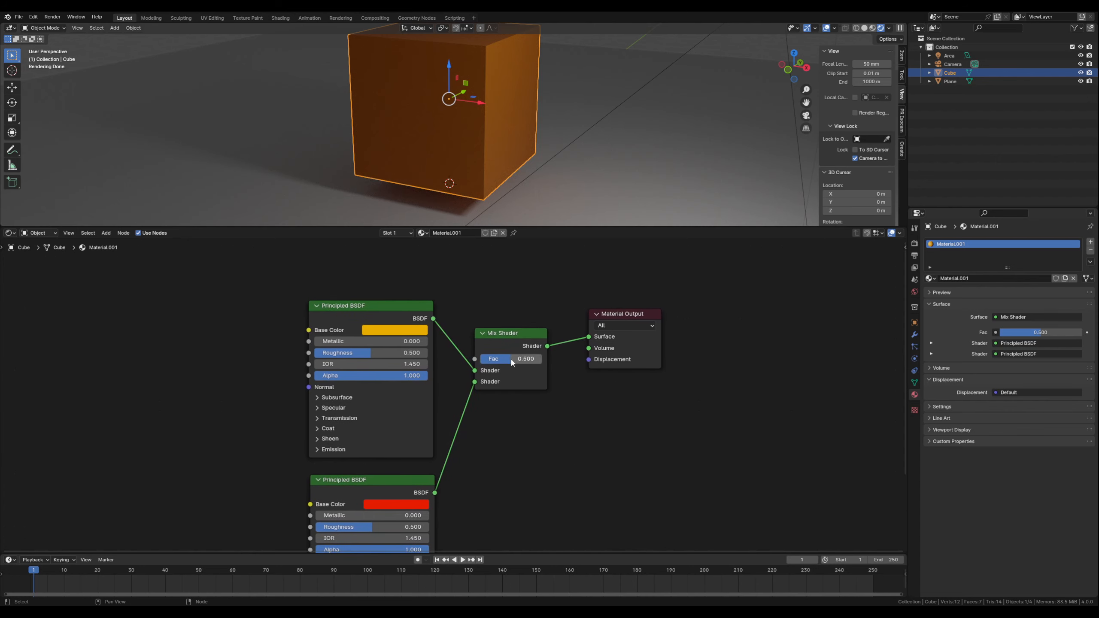
mouse_move(511, 359)
mouse_down()
mouse_move(494, 359)
mouse_move(533, 359)
mouse_move(513, 363)
mouse_up()
drag(381, 320, 380, 316)
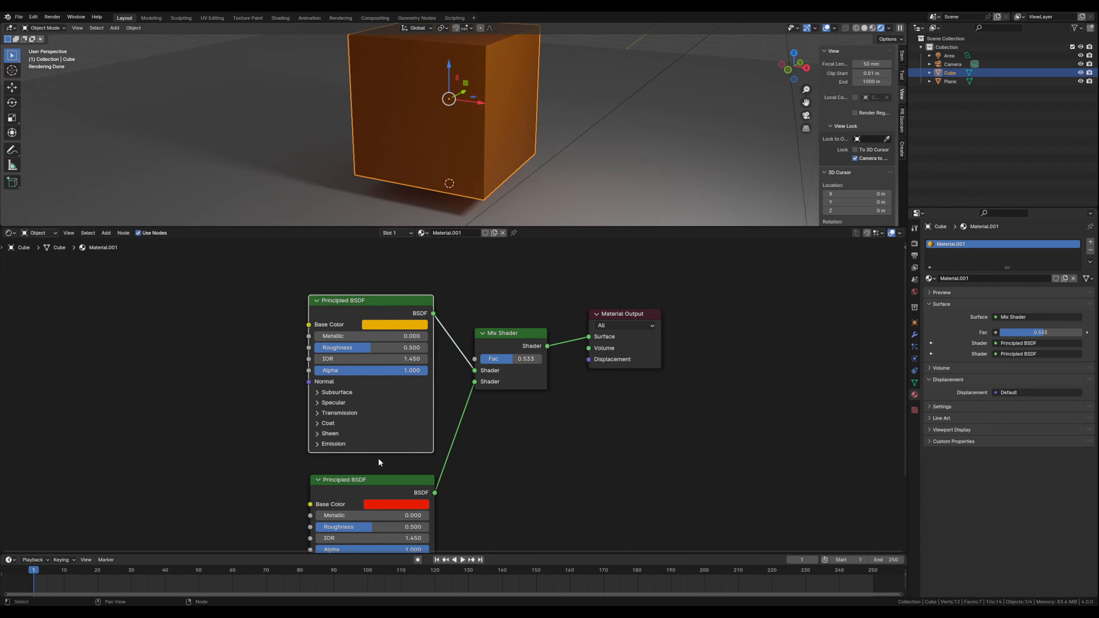
drag(387, 479, 385, 469)
drag(395, 299, 395, 302)
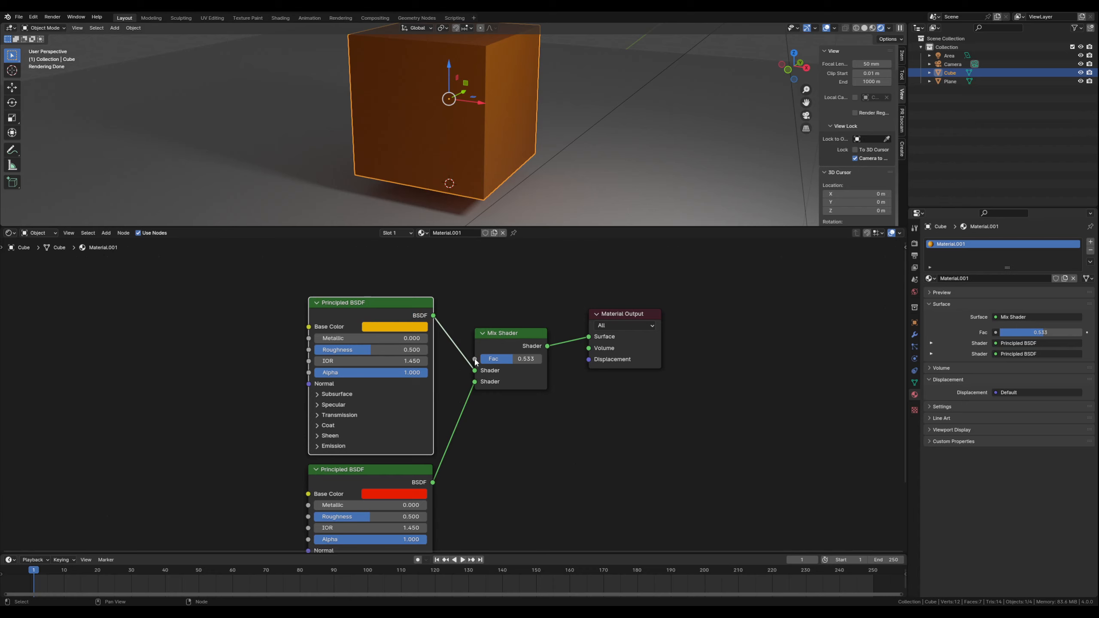
Step: Drive the Mix Shader factor with a new Color Ramp placed above the orange-yellow Principled BSDF, using Constant interpolation
middle_drag(491, 445, 494, 533)
drag(477, 451, 442, 333)
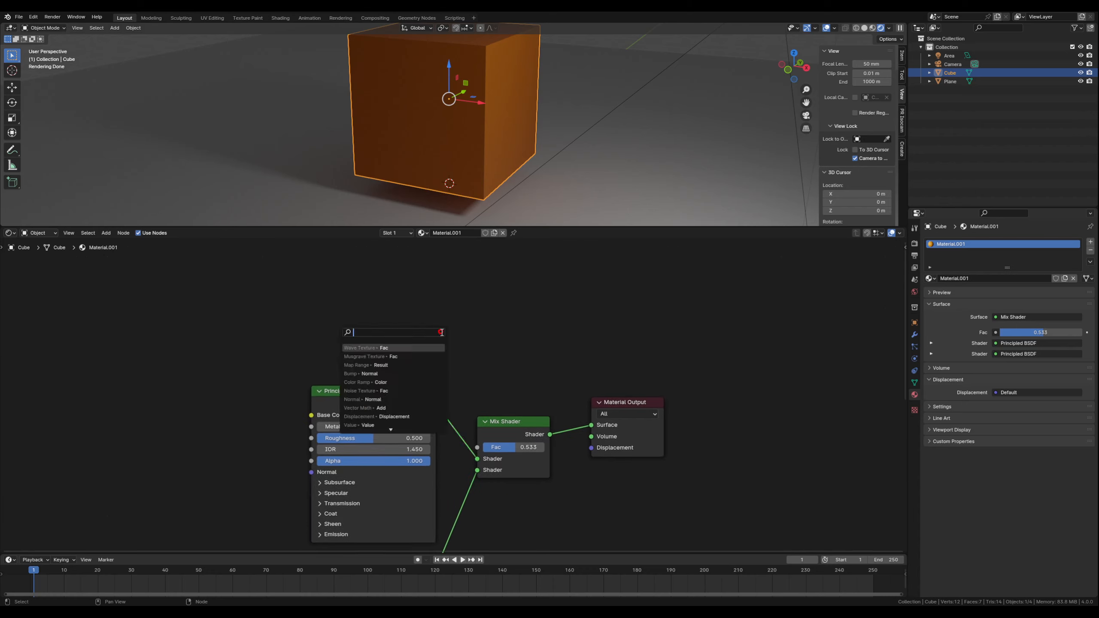
text(ramp)
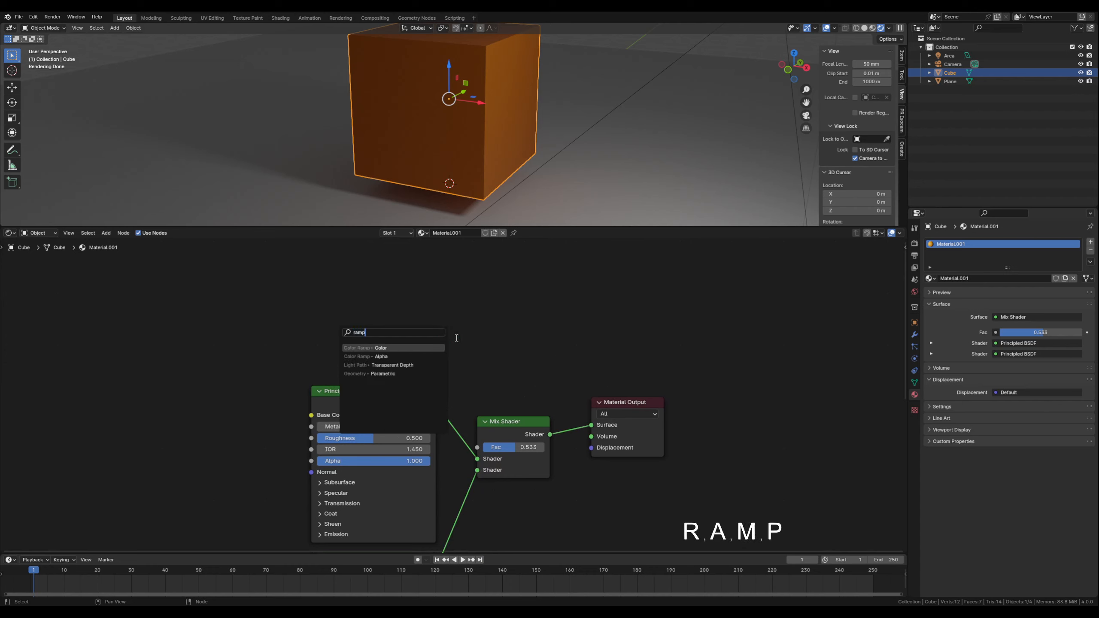
click(400, 348)
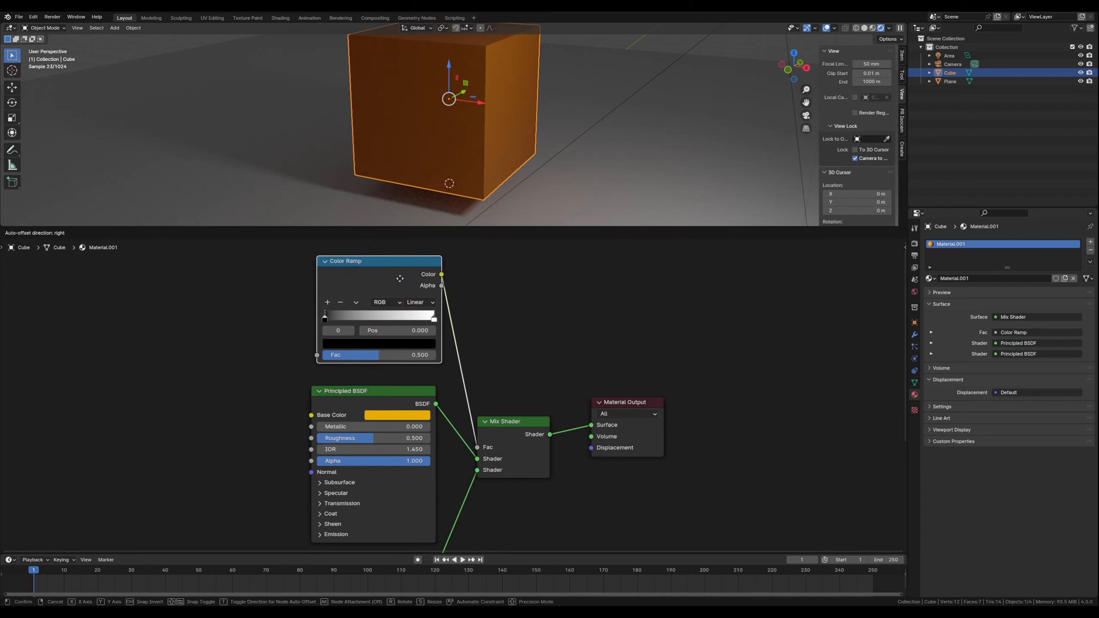
click(400, 290)
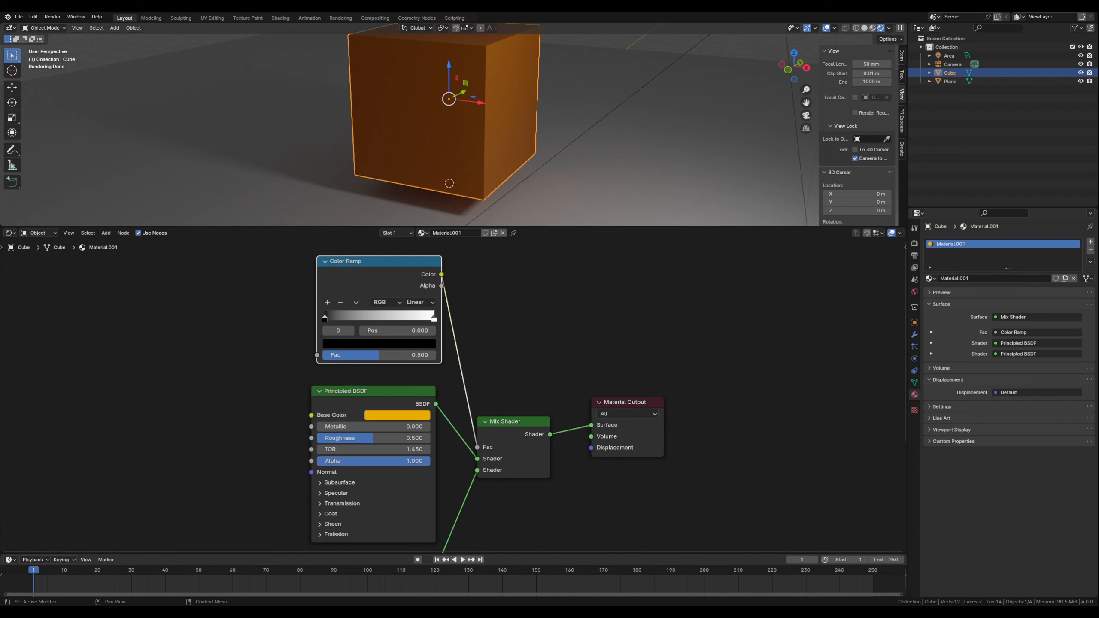
click(419, 303)
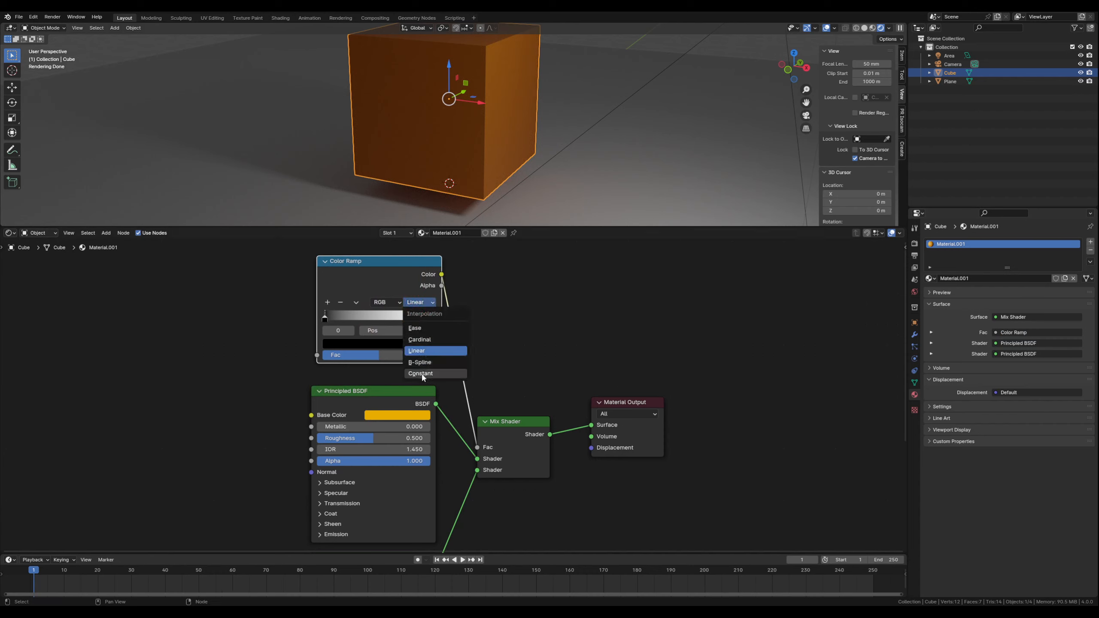
click(423, 374)
Step: Add a Texture Coordinate, Mapping and Image Texture chain to the Color Ramp, and delete the Image Texture node while keeping the link
middle_drag(257, 312, 264, 395)
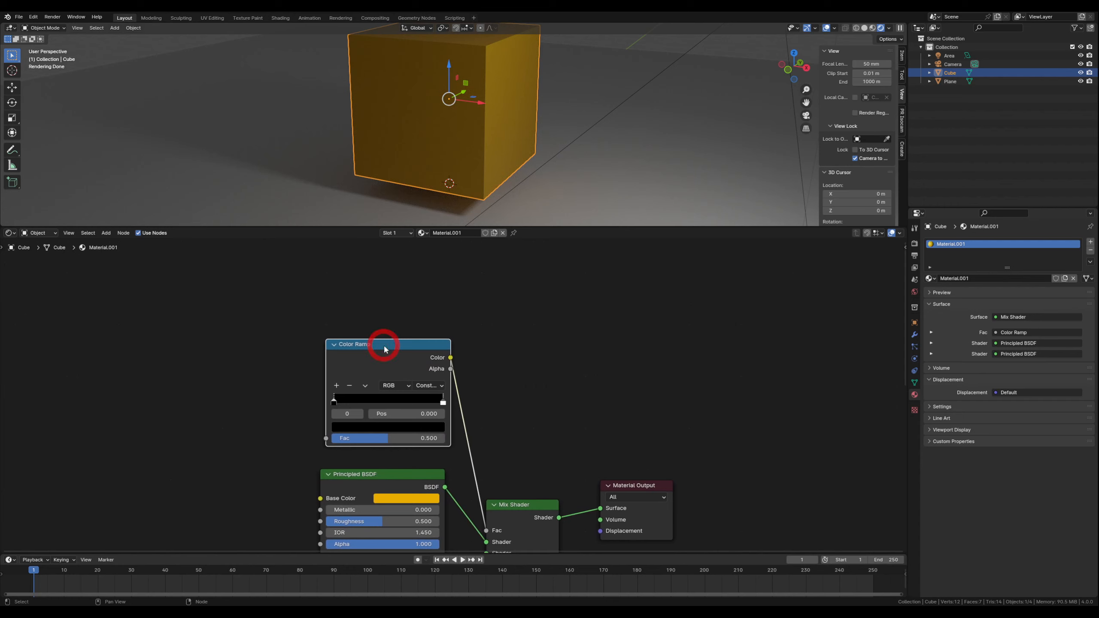
key(ctrl+t)
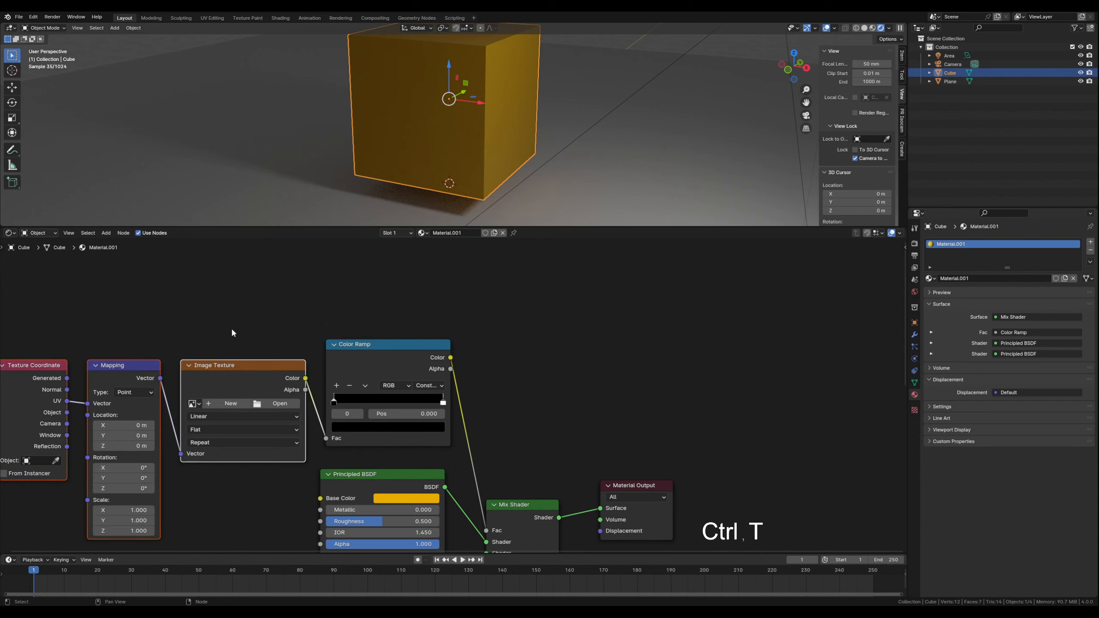
click(221, 334)
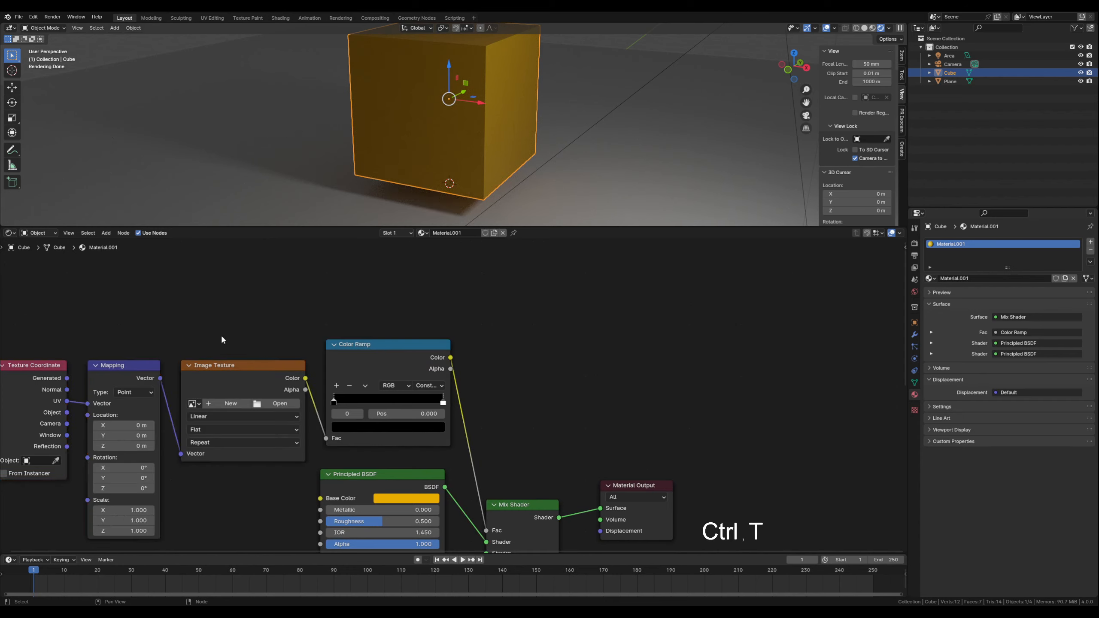
click(233, 367)
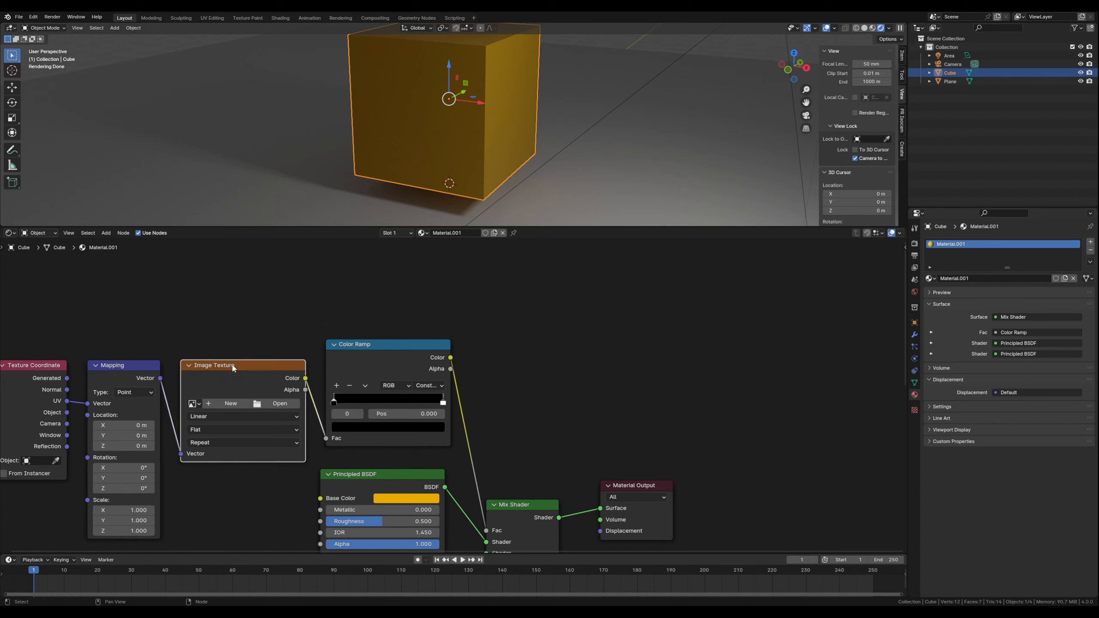
key(ctrl)
key(ctrl+Delete)
Step: Move the Texture Coordinate and Mapping nodes closer to the Color Ramp and feed the Mapping vector from the Object output
drag(47, 347, 326, 439)
drag(129, 310, 256, 346)
click(194, 390)
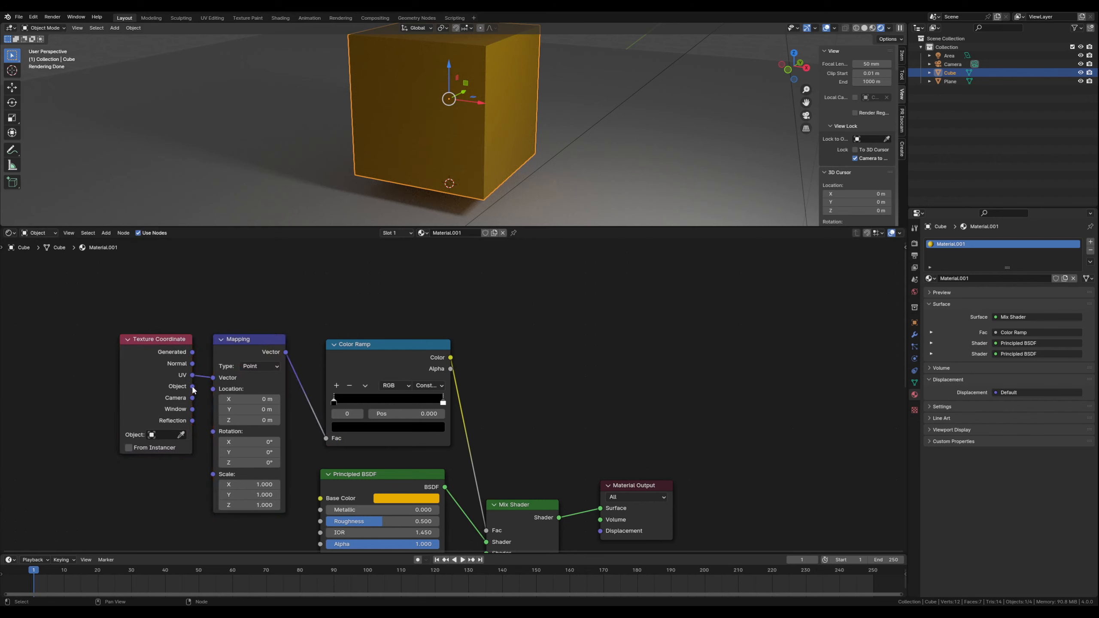
drag(194, 387, 213, 377)
Step: Distribute the Color Ramp's stops from the left and view the cube from its two-colored corner
click(366, 386)
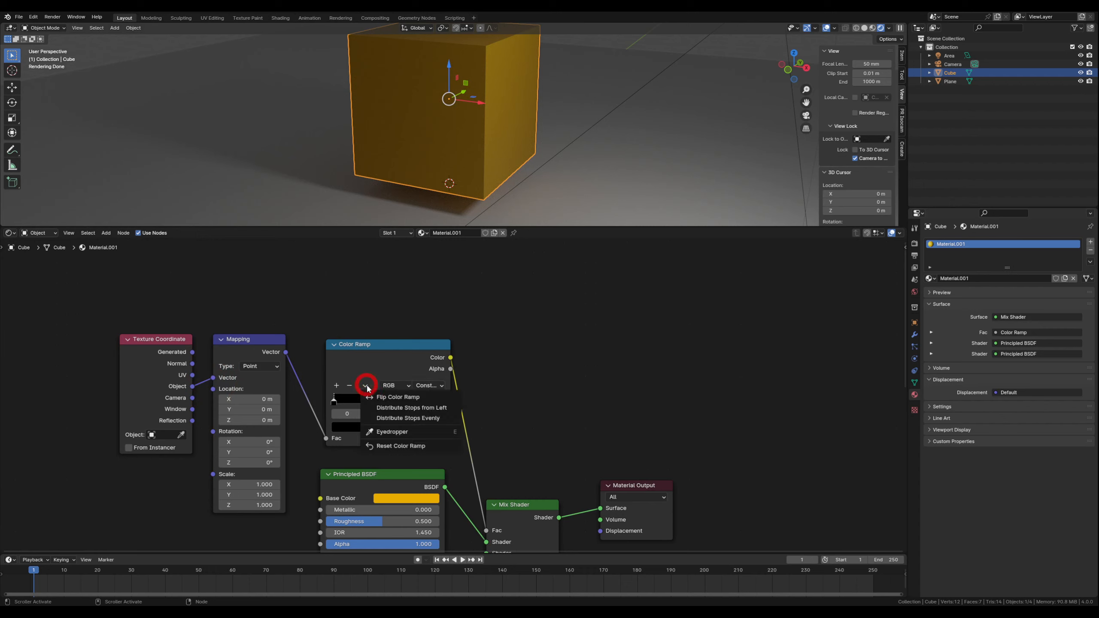
click(407, 408)
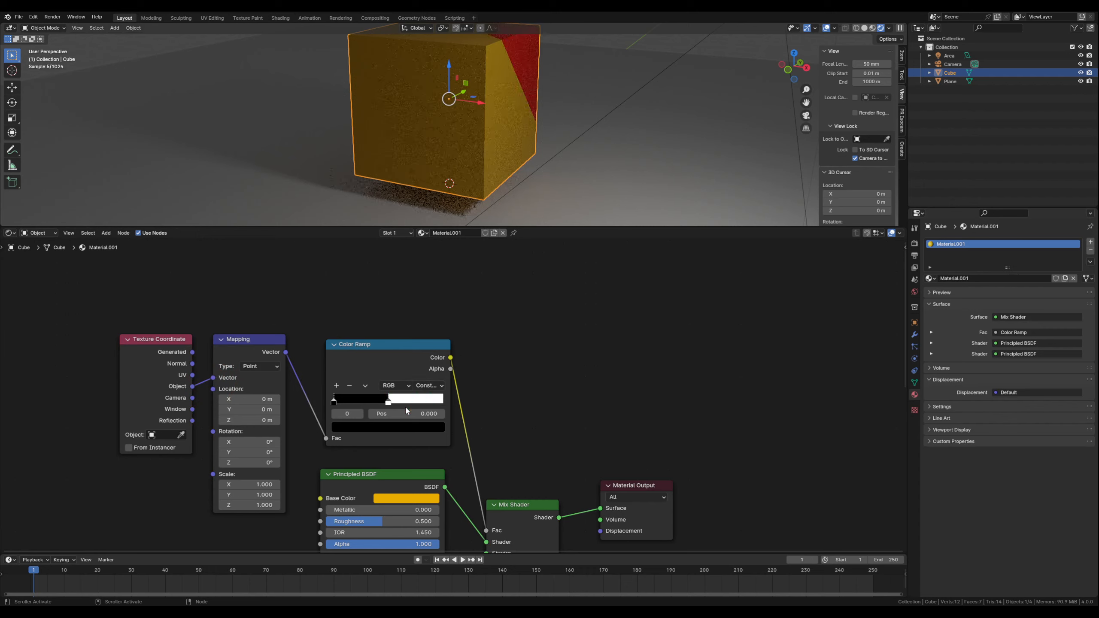
middle_drag(545, 156, 459, 173)
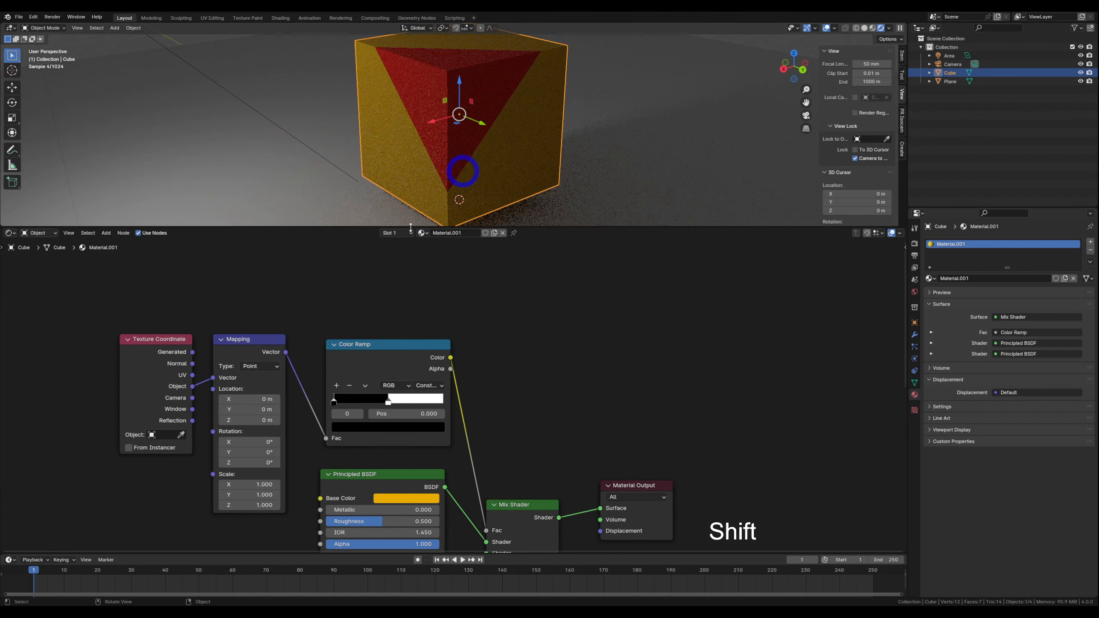
Step: Set the red Principled BSDF's metallic to 1.000 and roughness to 0.068, and inspect the cube from different angles
shift+scroll(485, 456, down, 8)
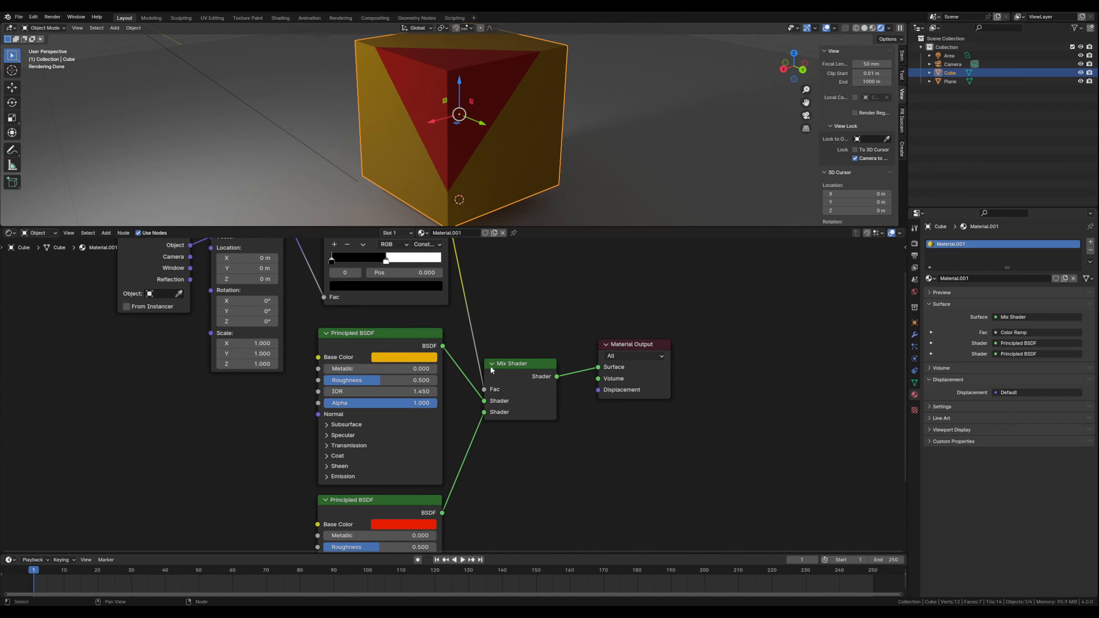
middle_drag(284, 462, 300, 376)
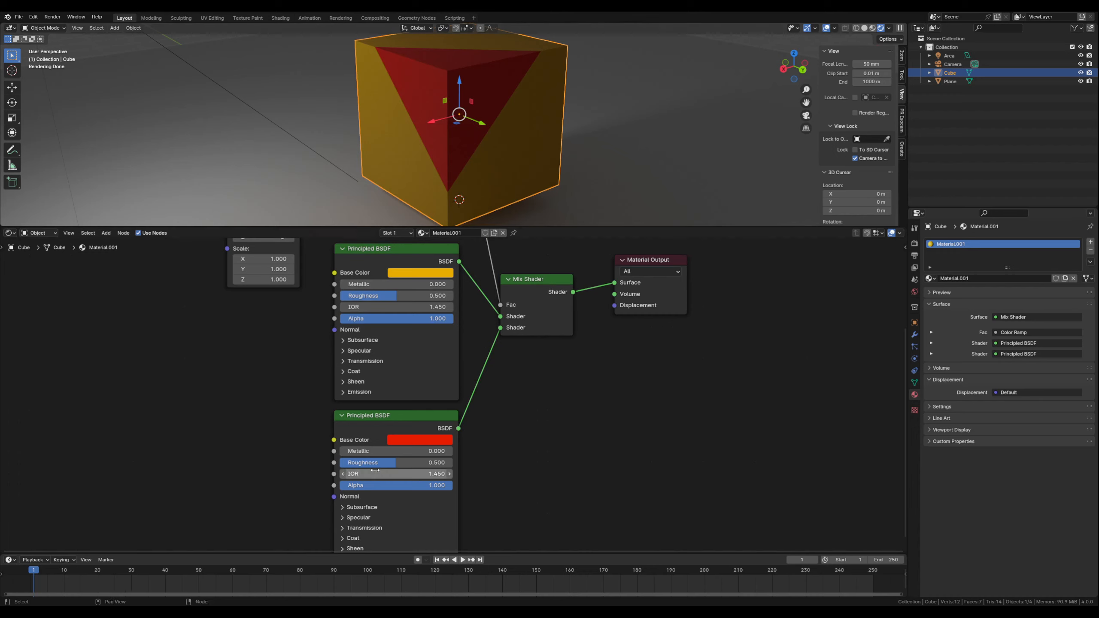
drag(353, 451, 396, 463)
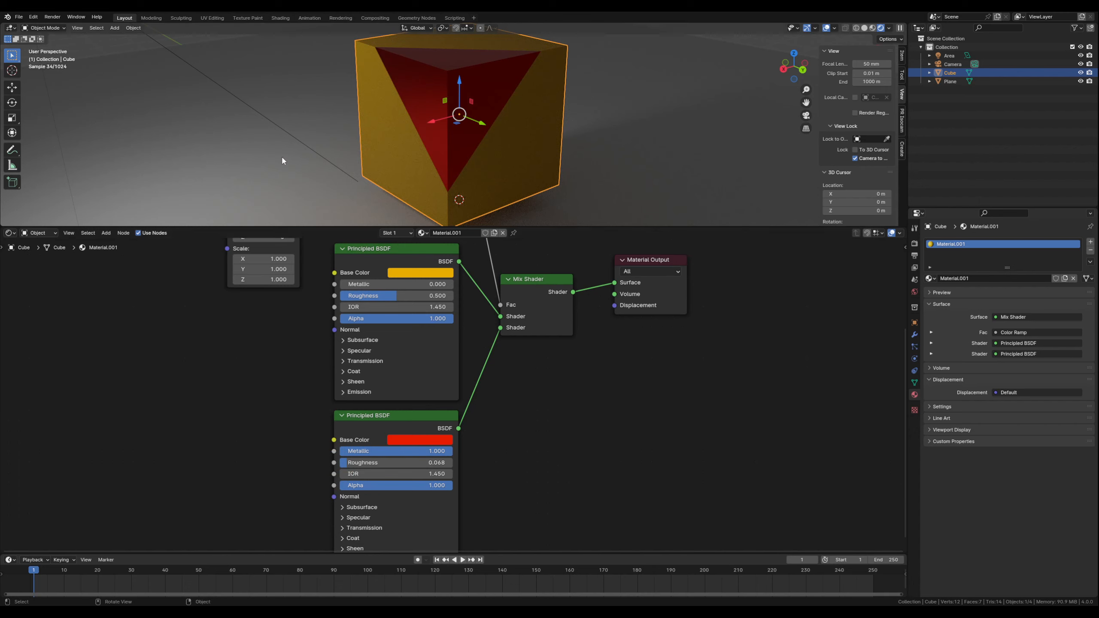
middle_drag(282, 160, 290, 185)
middle_drag(266, 170, 293, 157)
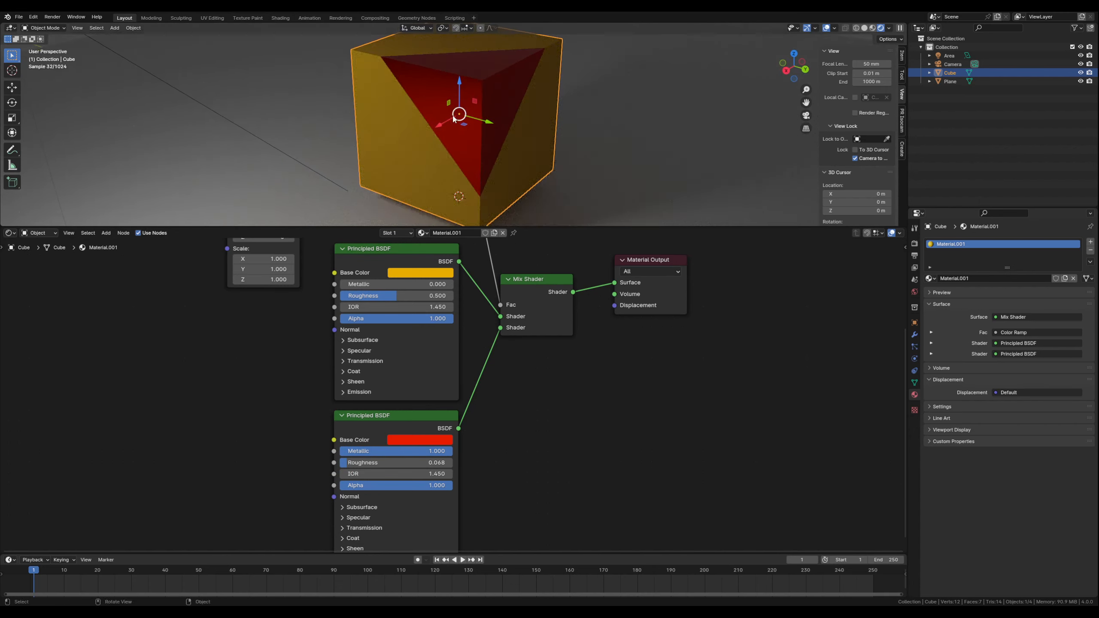
shift+middle_drag(405, 167, 329, 135)
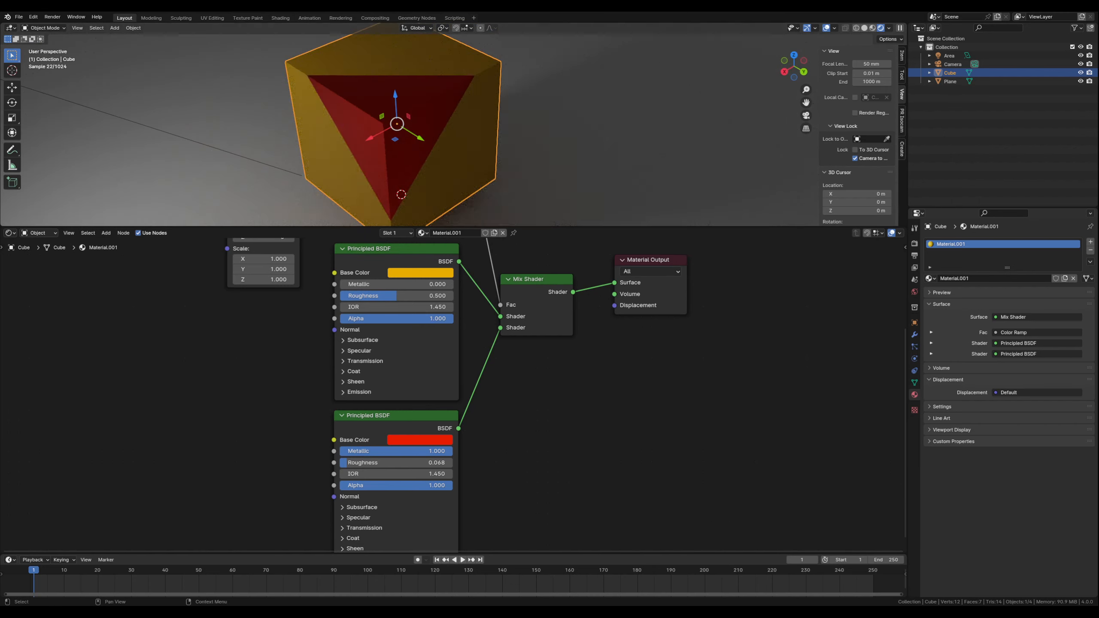
Step: Detach the Color Ramp from the Mix Shader, try factors of 1.000 and 0.000, and reconnect the ramp's color to the factor
shift+scroll(547, 408, up, 5)
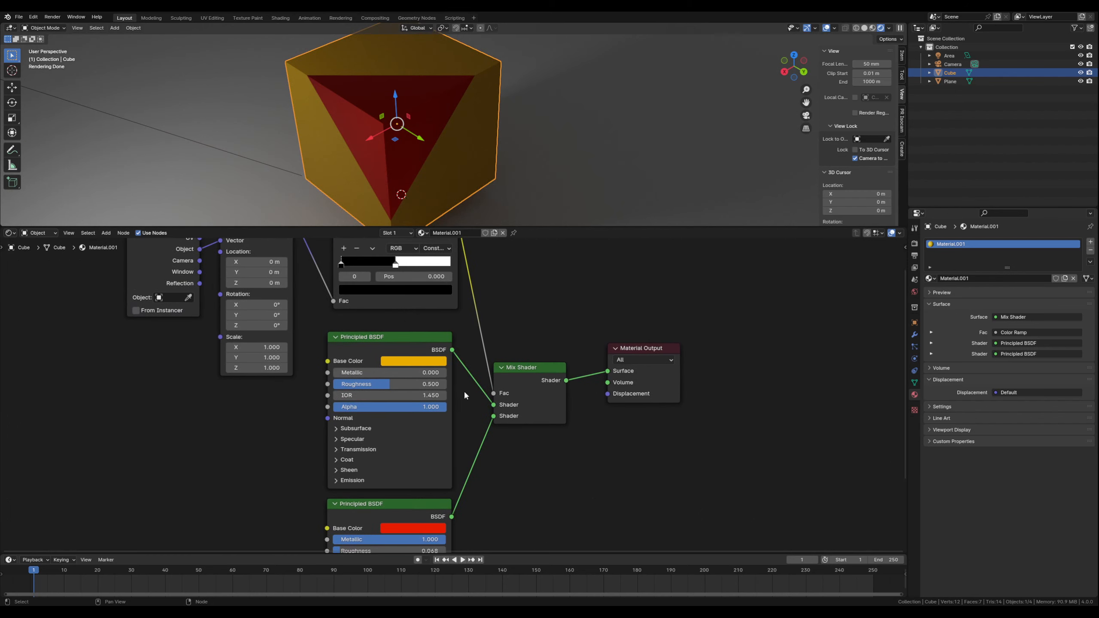
drag(495, 393, 561, 393)
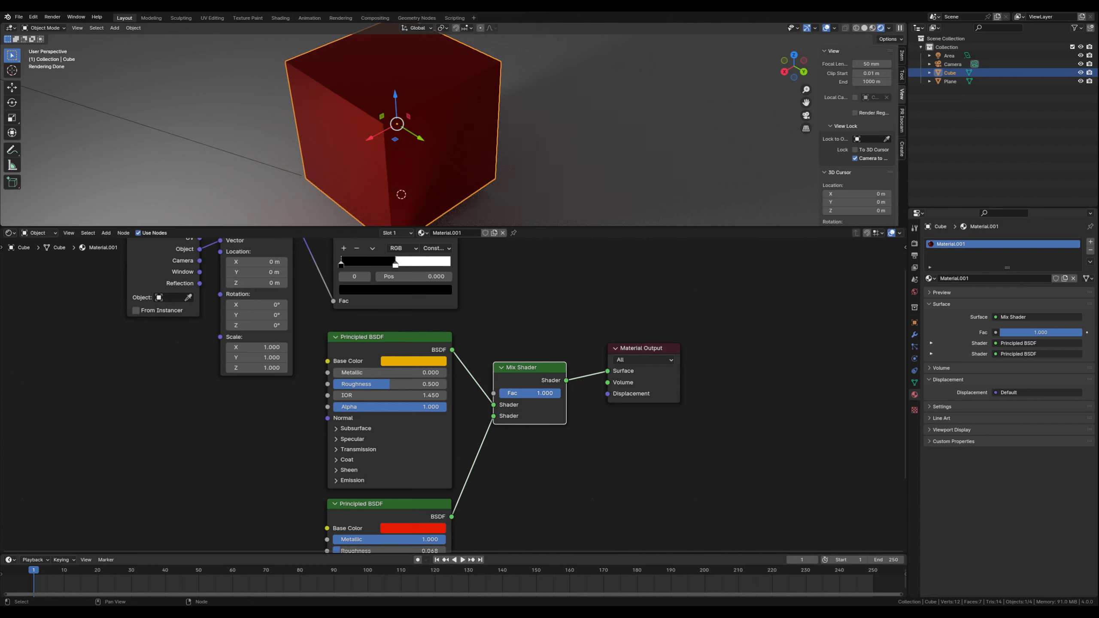
drag(560, 394, 499, 393)
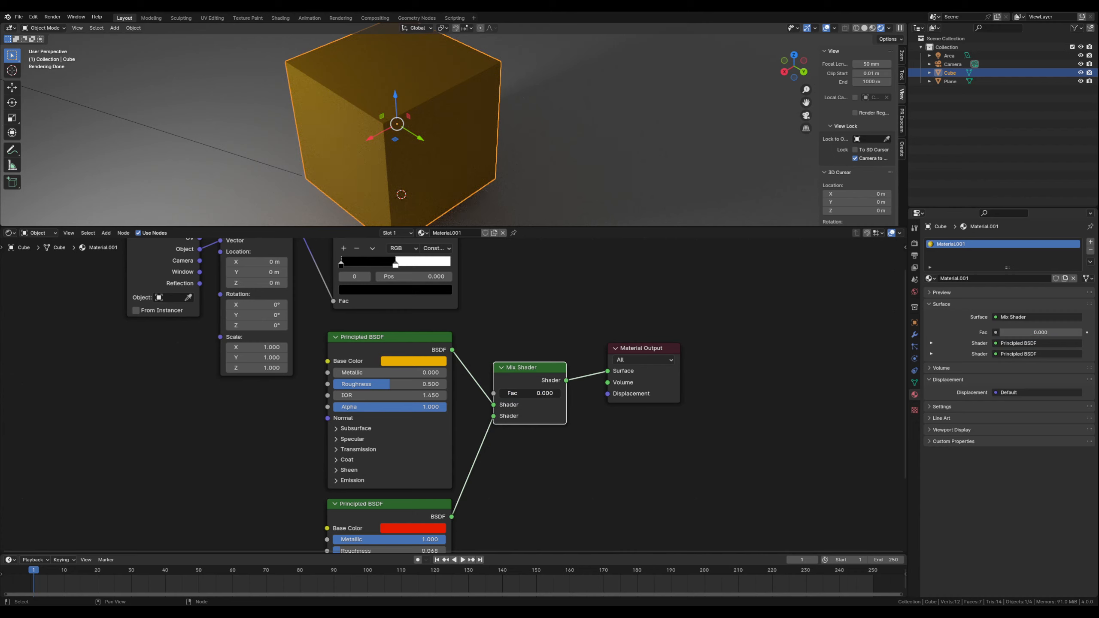
drag(380, 337, 380, 333)
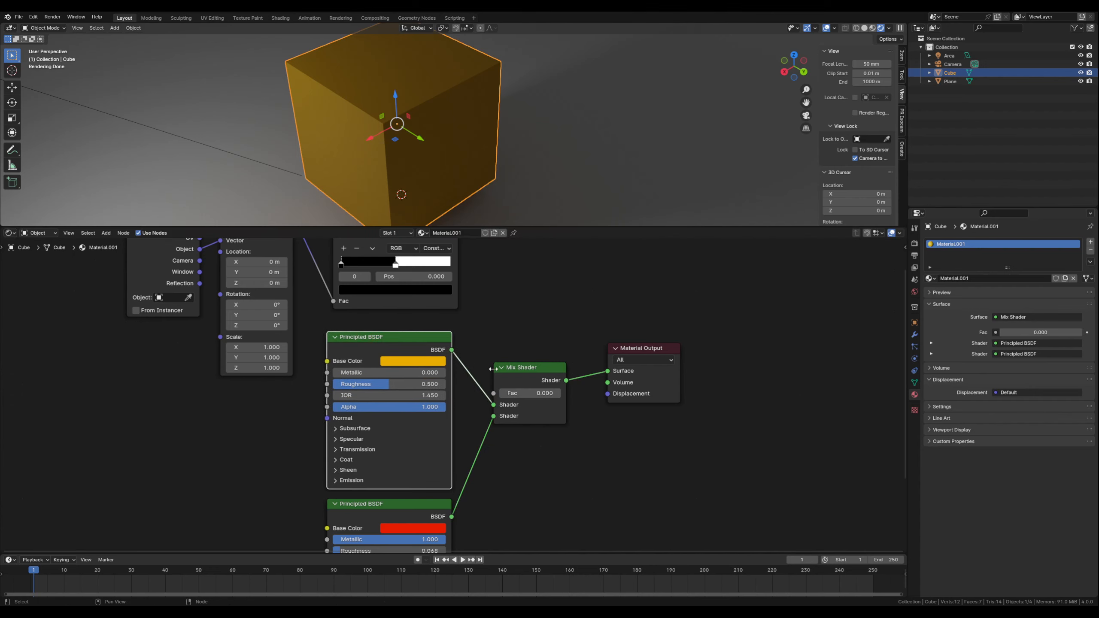
middle_drag(456, 336, 460, 388)
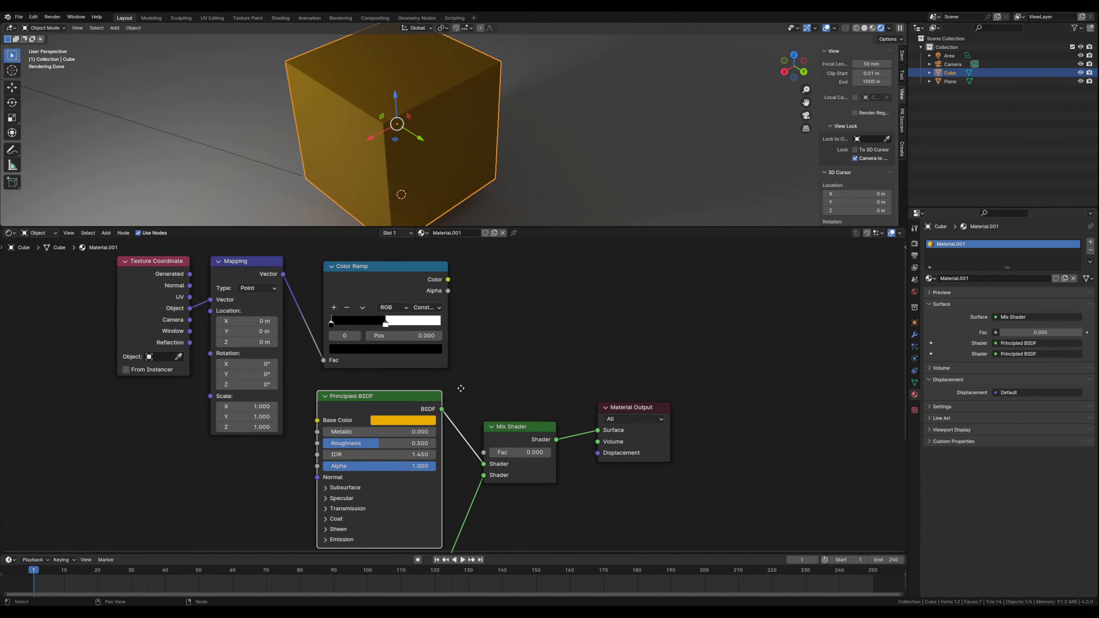
drag(448, 279, 484, 452)
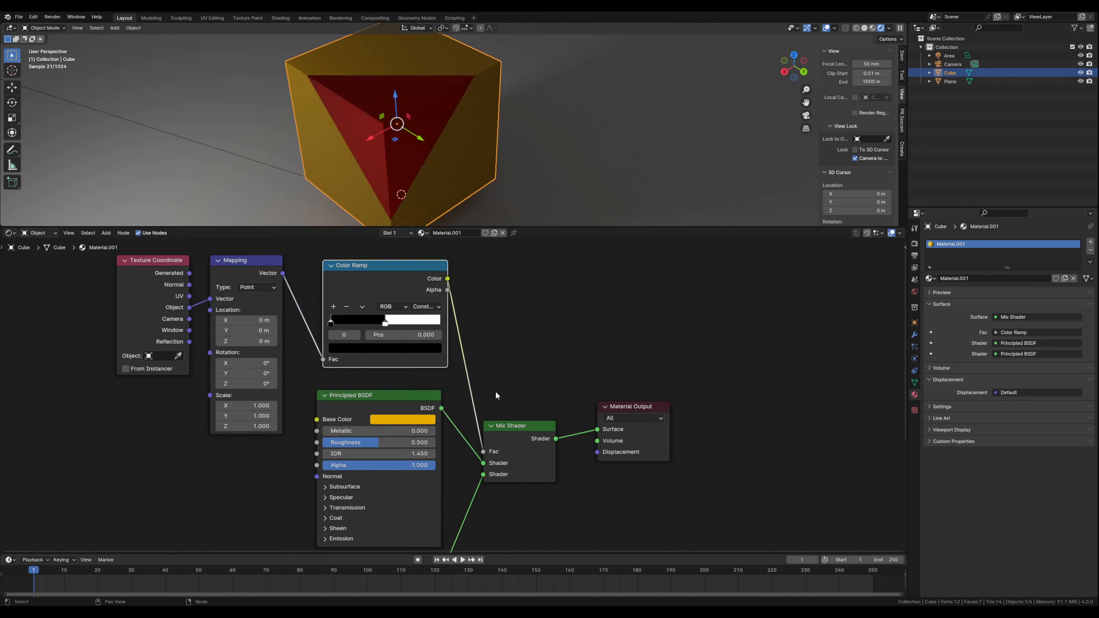
Step: Connect a new Noise Texture's Fac output to the red Principled BSDF's base color, leaving space between the two nodes
mouse_move(495, 390)
middle_down()
mouse_move(500, 375)
mouse_move(493, 389)
middle_up()
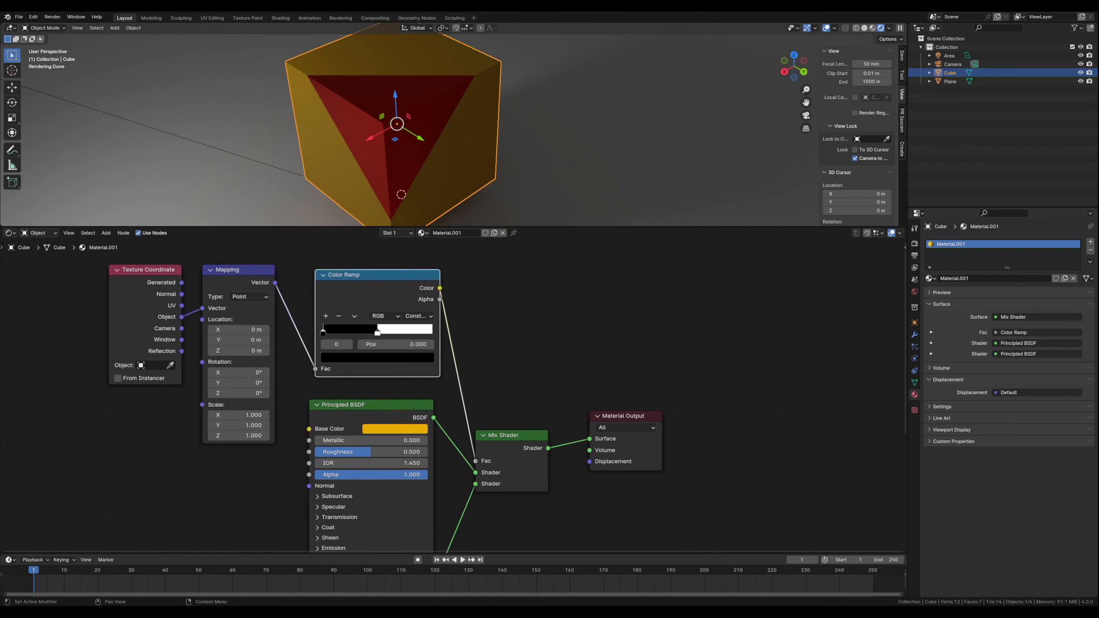
middle_drag(479, 505, 561, 369)
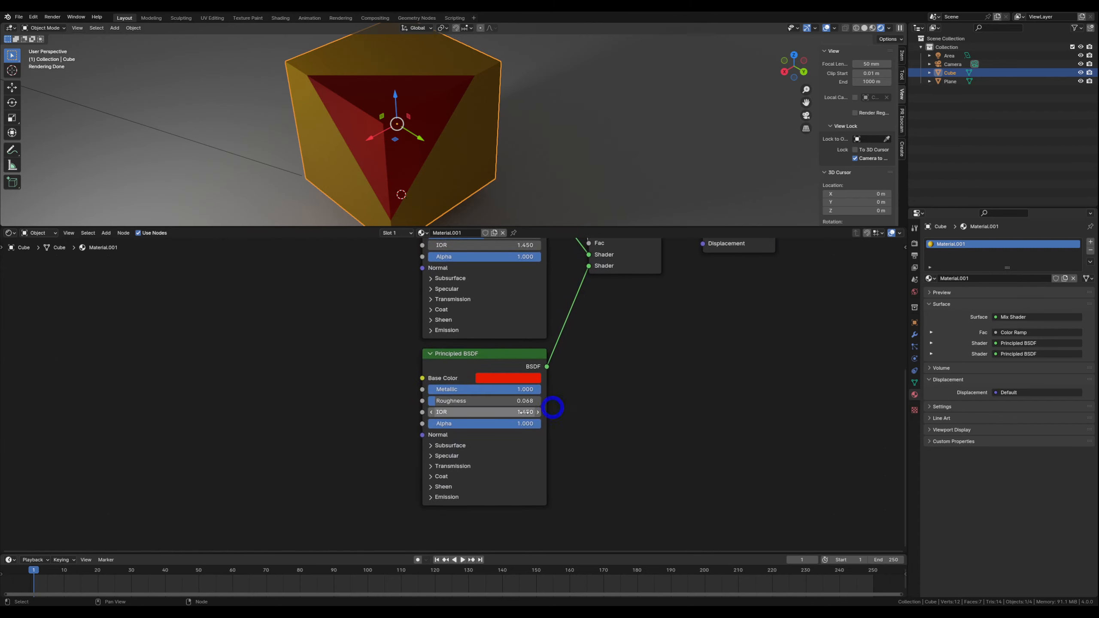
drag(423, 378, 296, 385)
text(noise)
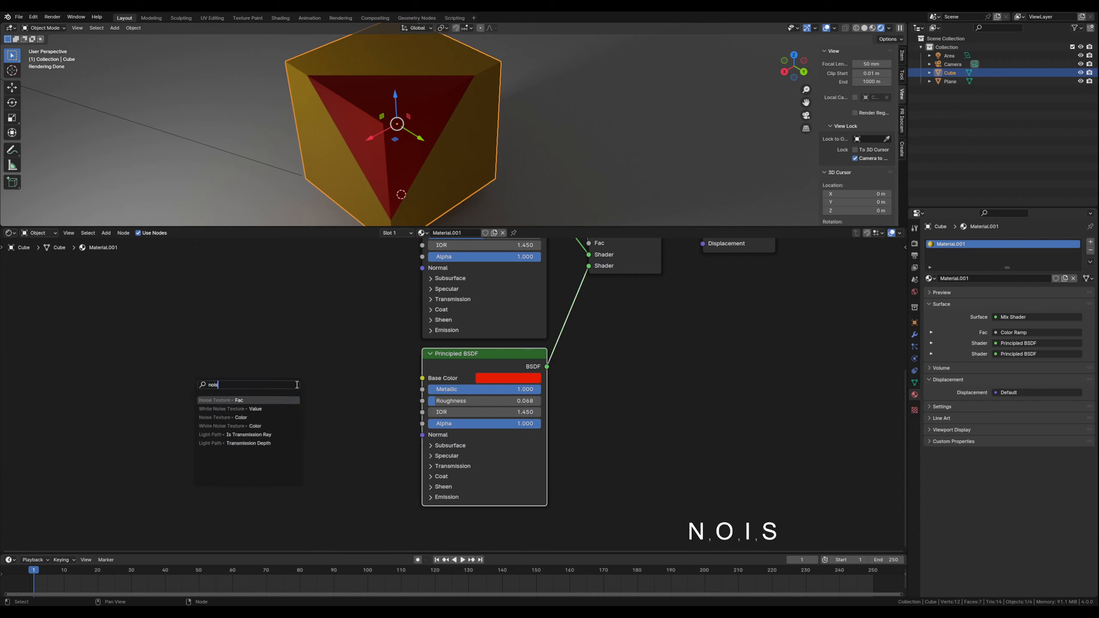
click(218, 397)
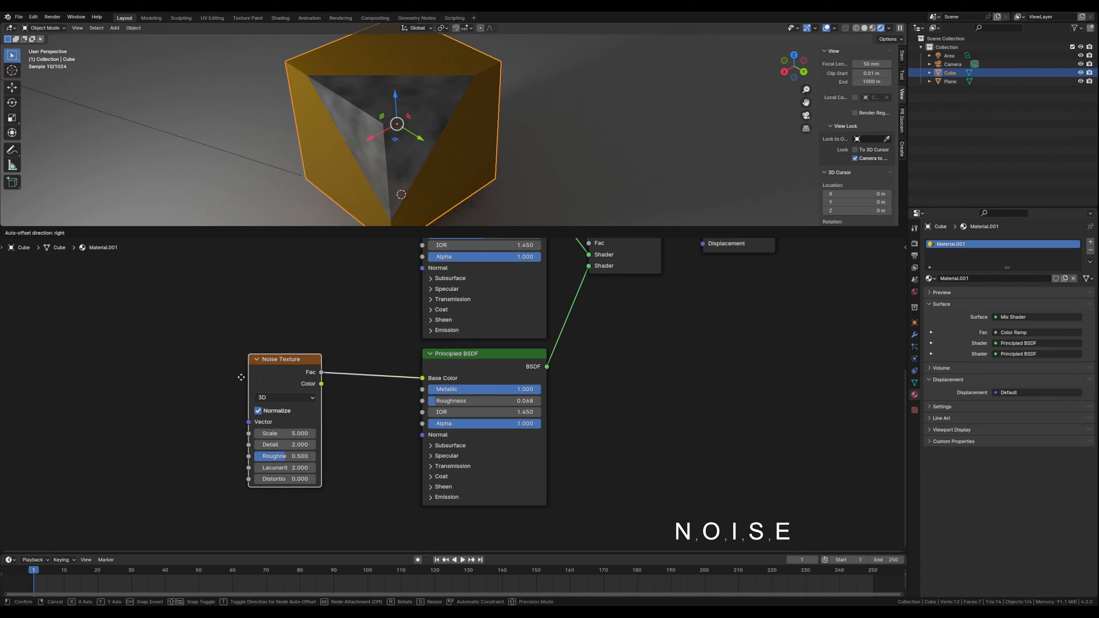
click(243, 376)
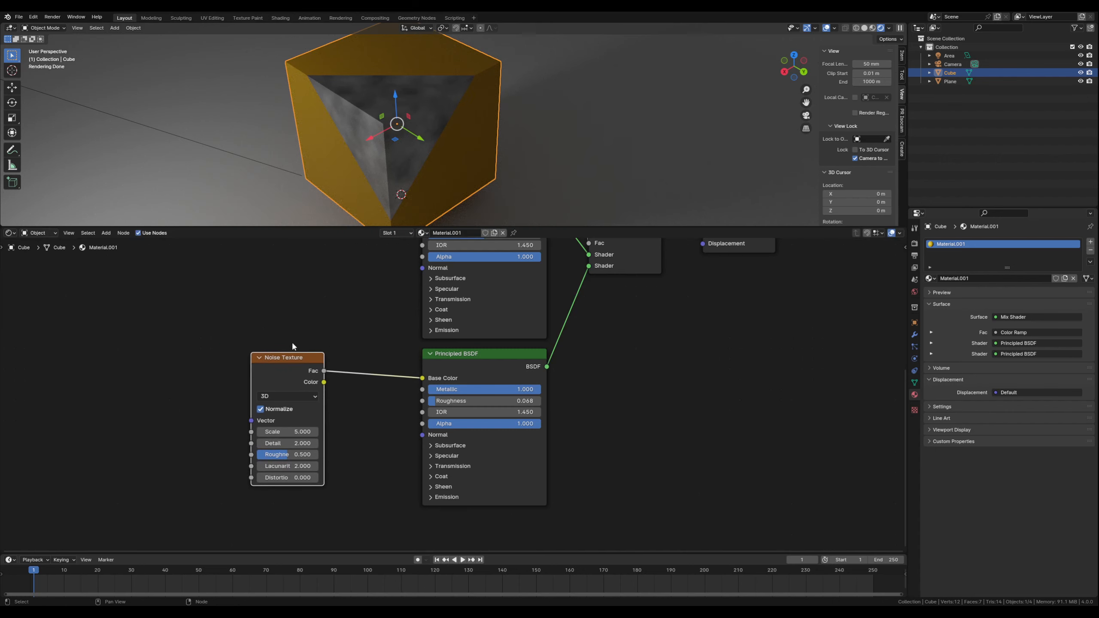
drag(292, 358, 265, 360)
Step: Insert a Color Ramp between the Noise Texture and the Principled BSDF base color, and move its black stop to position 0.332
click(318, 433)
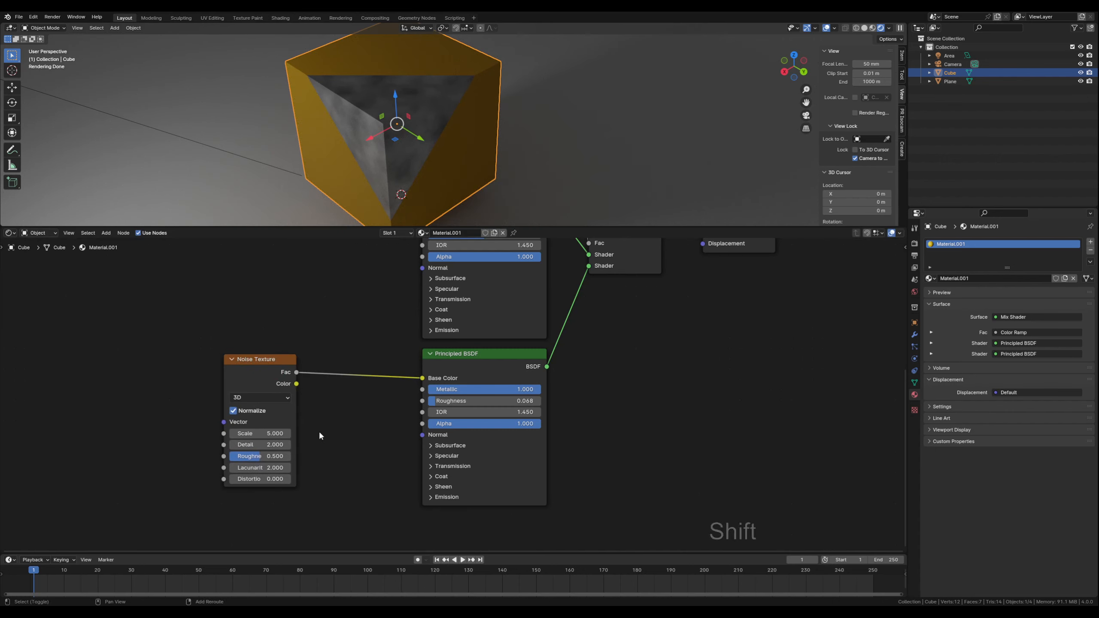
key(shift+a)
text(color ramp)
key(Return)
click(338, 373)
drag(345, 430, 382, 431)
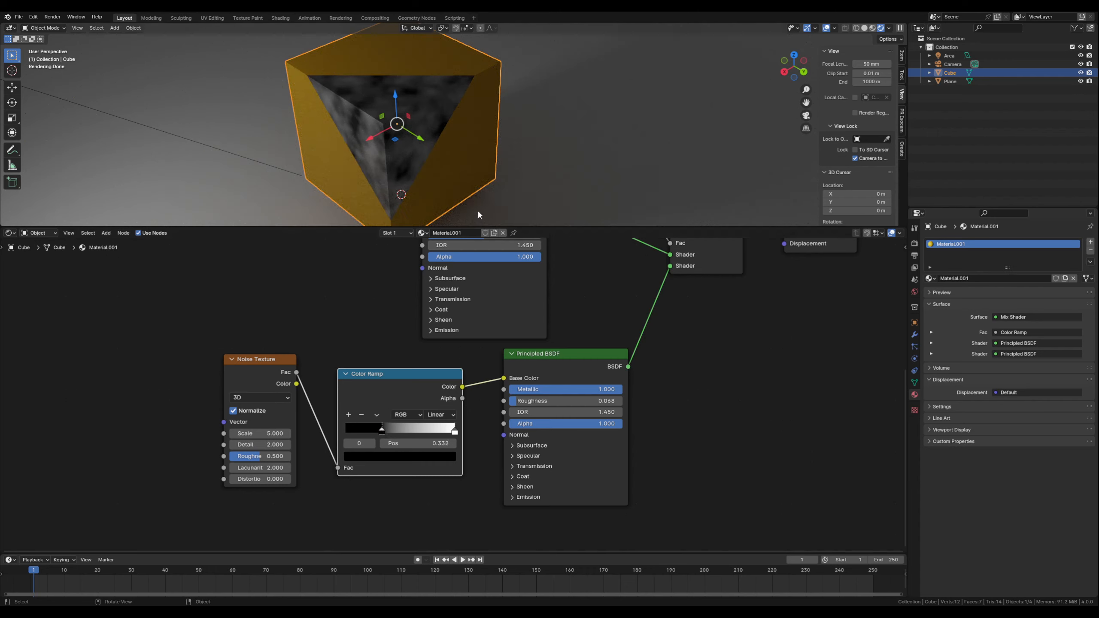
middle_drag(303, 163, 297, 134)
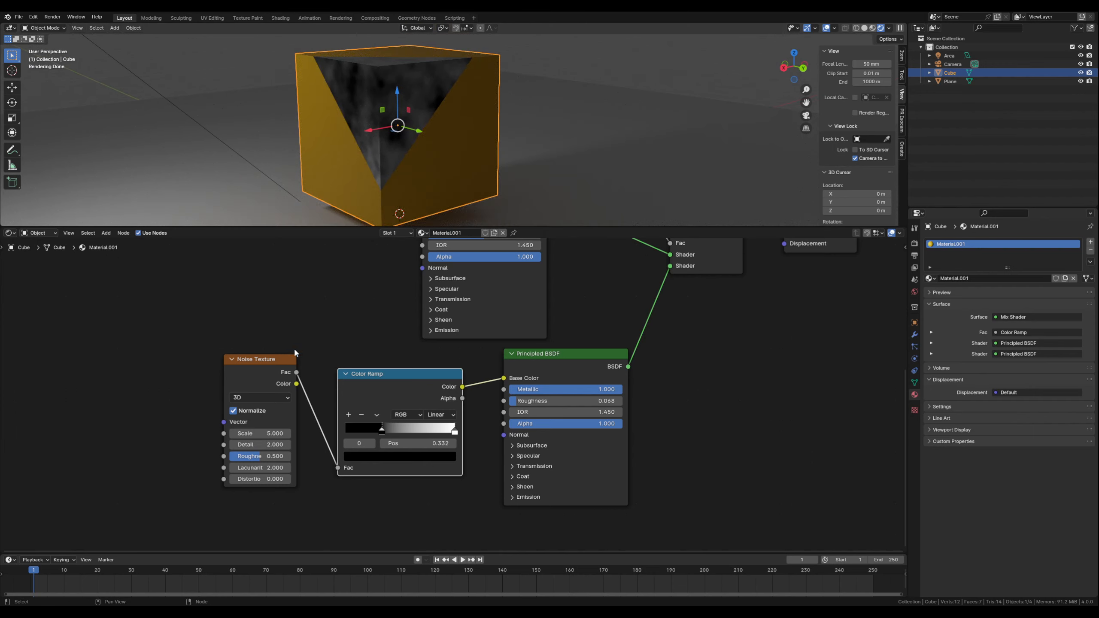
Step: Select the Noise Texture, its Color Ramp and the connected Principled BSDF, and shift them together away from the Mix Shader
drag(254, 346, 568, 414)
drag(569, 359, 506, 385)
click(660, 403)
Step: Set the Mapping node's Z rotation to -17.1° and its scale to X 2.100, Y 1.700 and Z 1.700
middle_drag(647, 352, 604, 469)
middle_drag(533, 393, 536, 538)
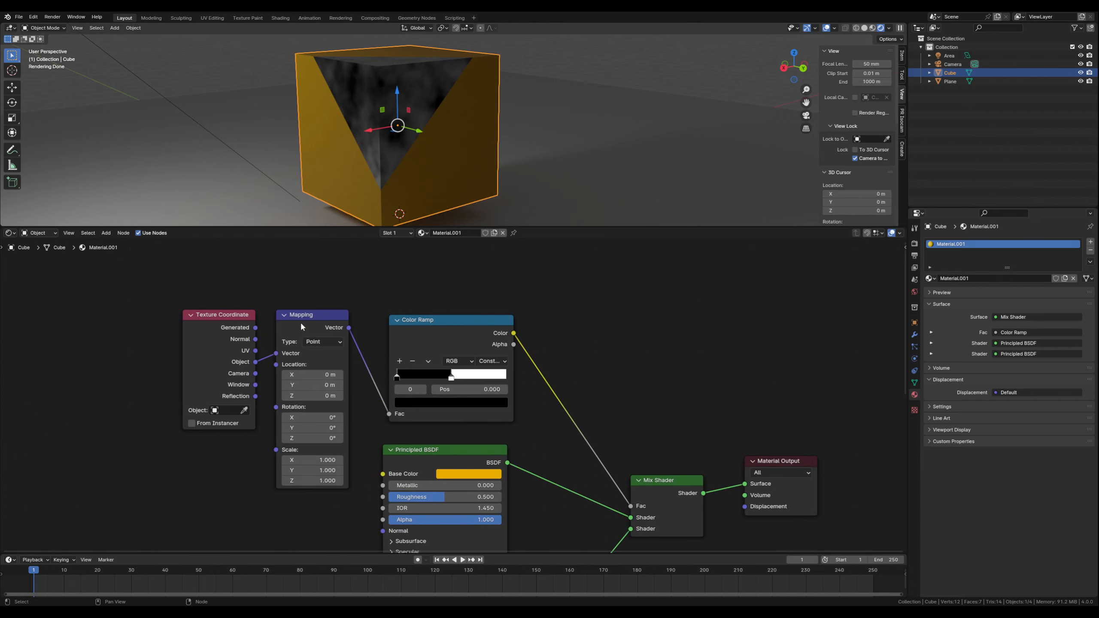
mouse_move(303, 439)
mouse_down()
mouse_move(353, 438)
mouse_move(278, 439)
mouse_move(294, 438)
mouse_up()
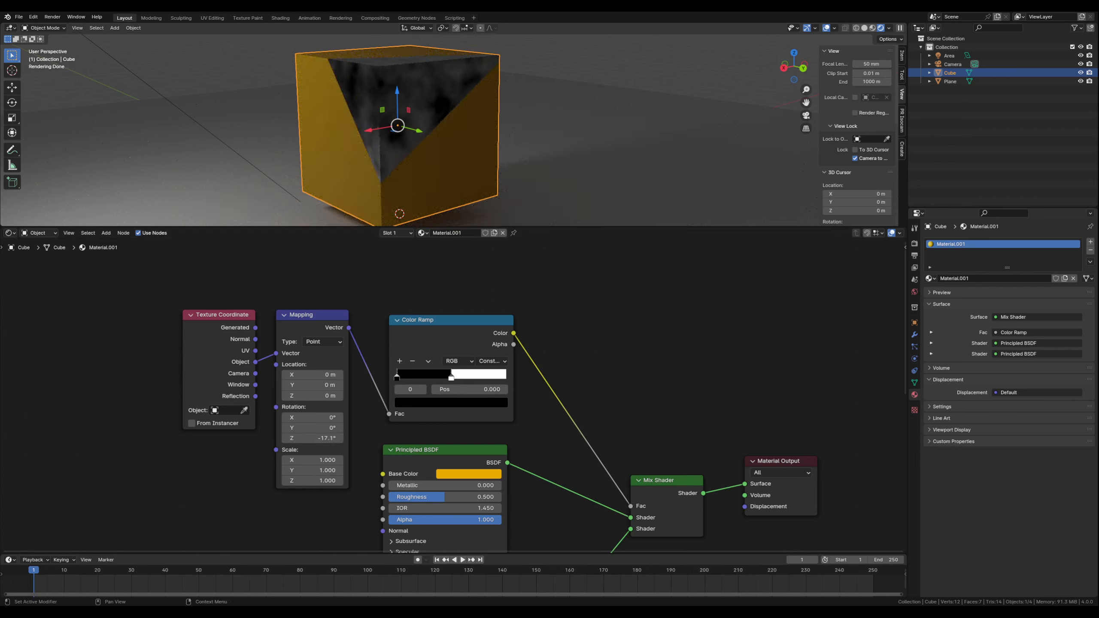
drag(289, 460, 309, 489)
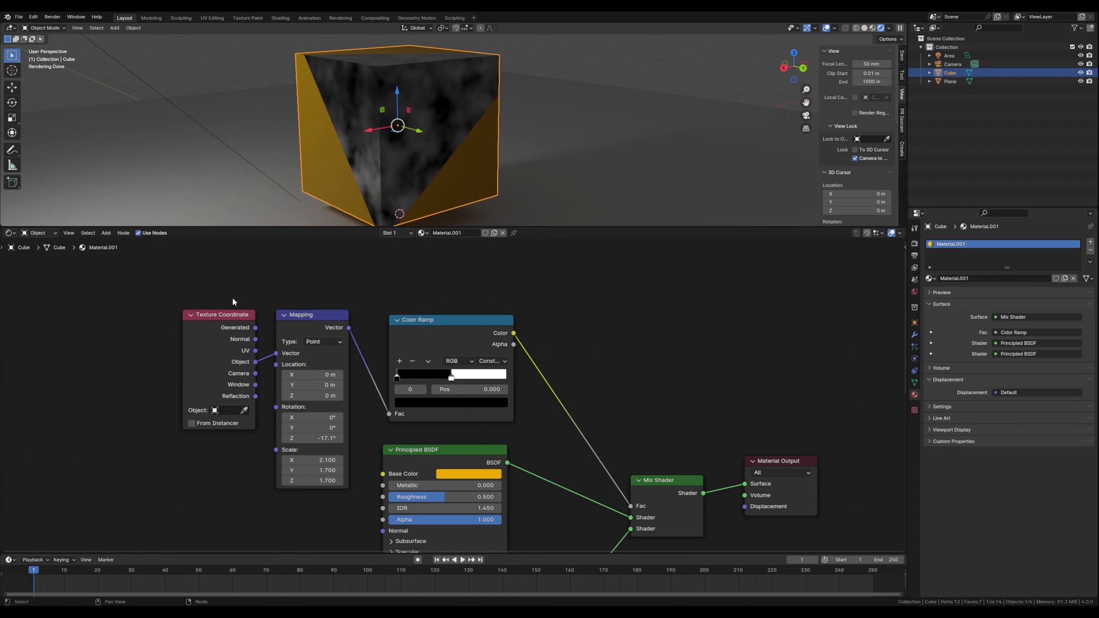
Step: Replace the Texture Coordinate, Mapping and mask Color Ramp nodes with a Wave Texture whose Fac output drives the Mix Shader's Fac
drag(217, 289, 428, 336)
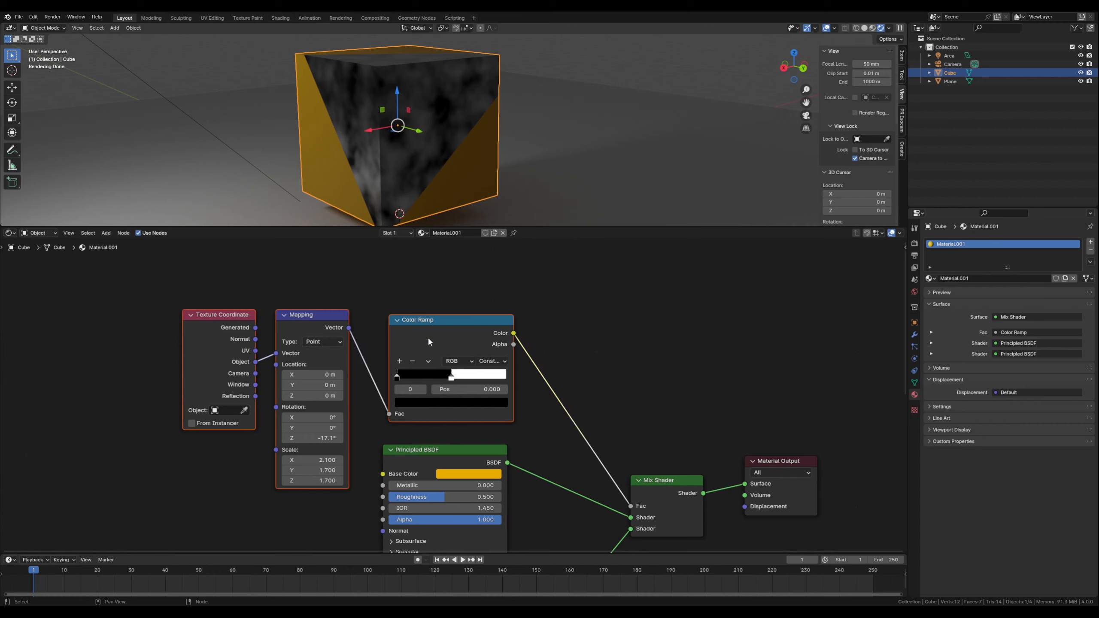
key(Delete)
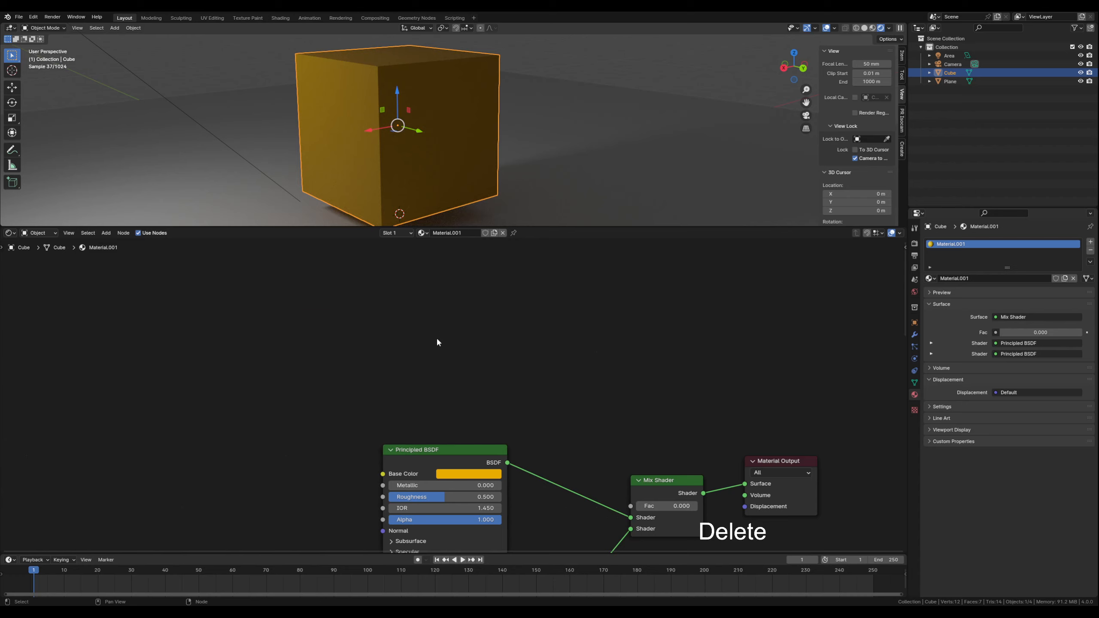
key(shift+a)
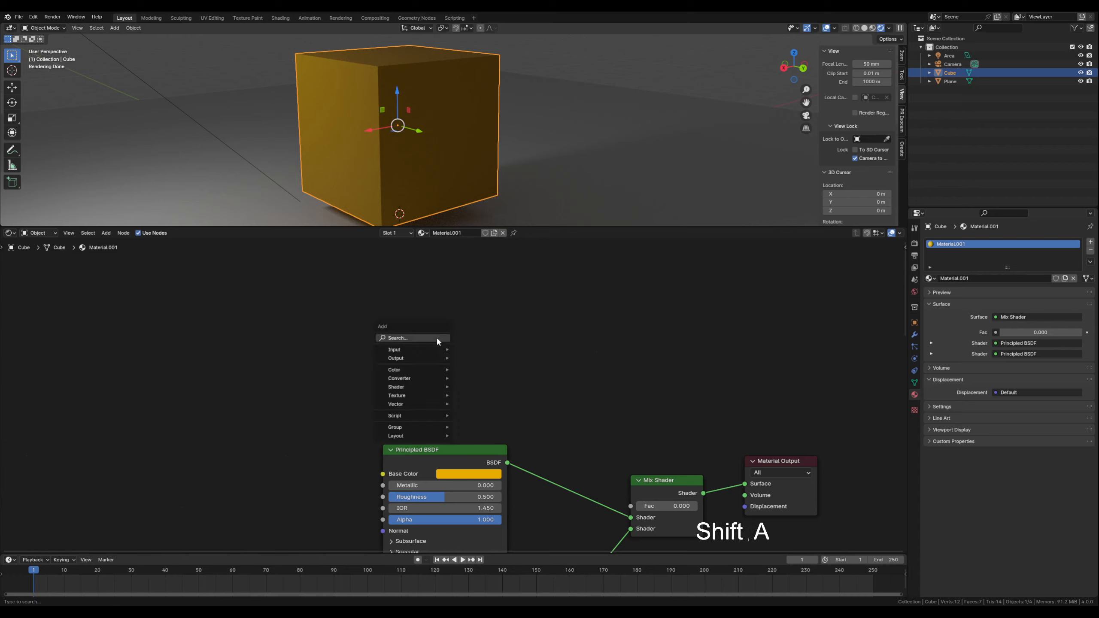
text(wave)
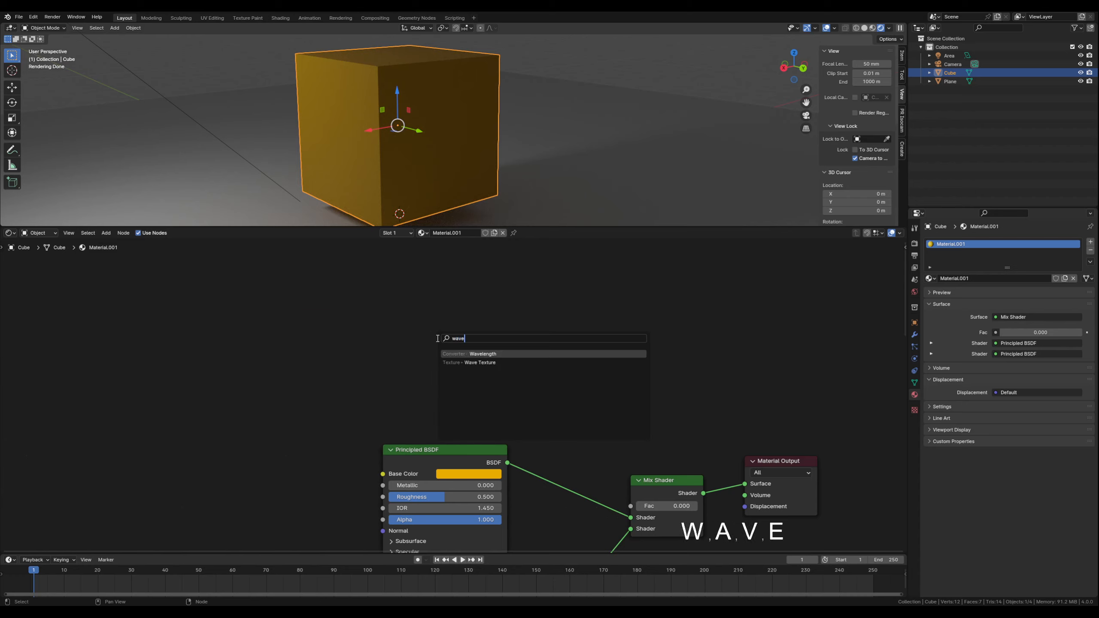
click(480, 362)
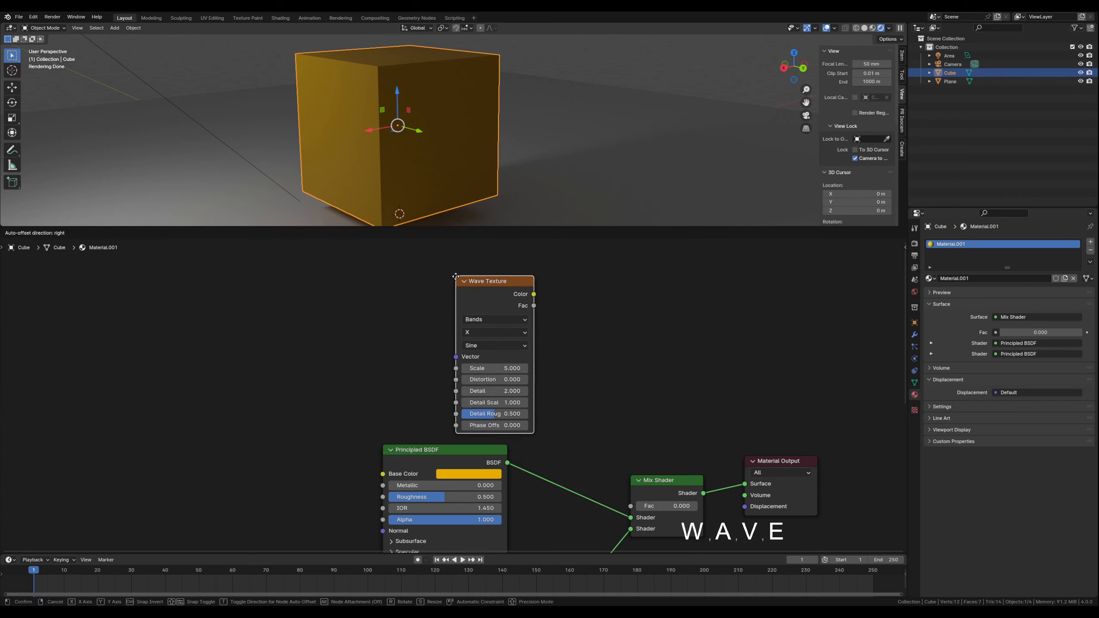
click(528, 295)
drag(532, 305, 629, 506)
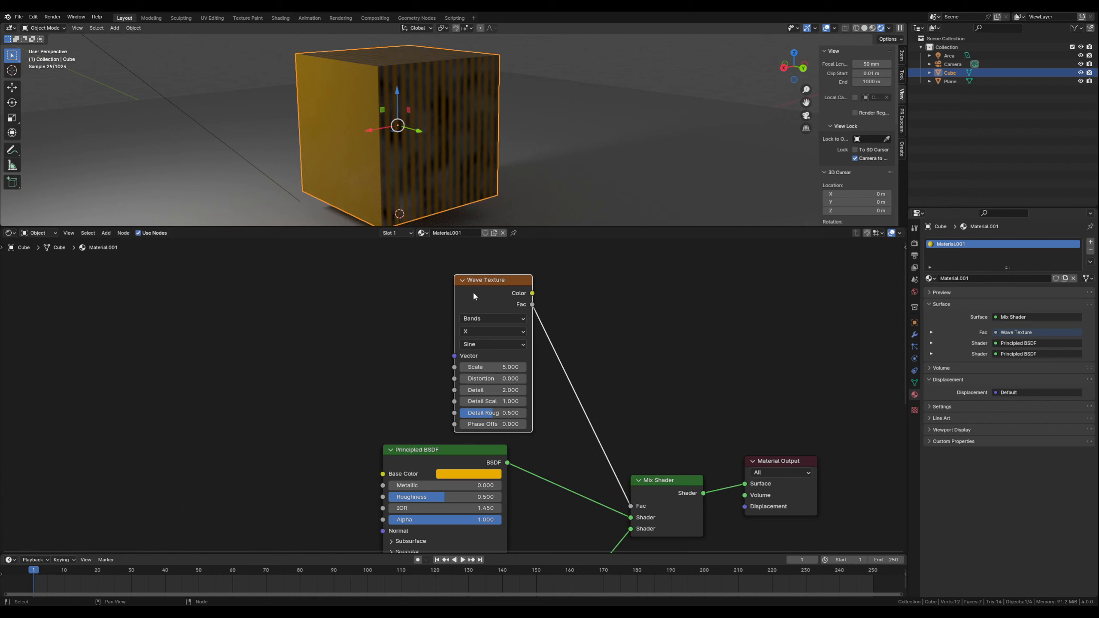
Step: Add Texture Coordinate and Mapping nodes ahead of the Wave Texture and feed the Mapping from the Object output
drag(490, 281, 466, 278)
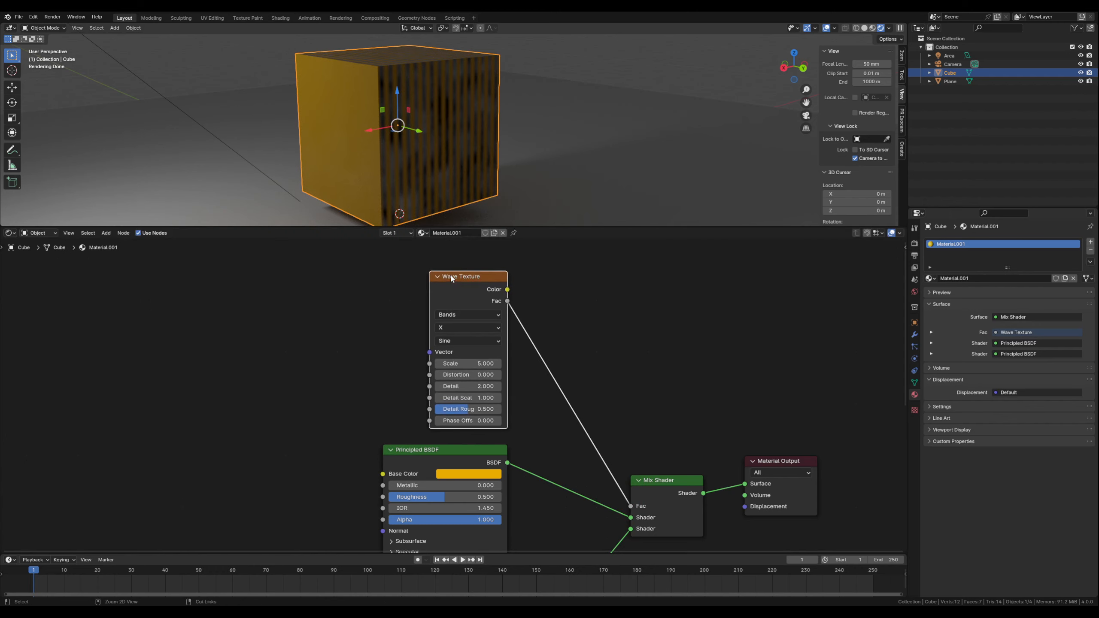
key(ctrl+t)
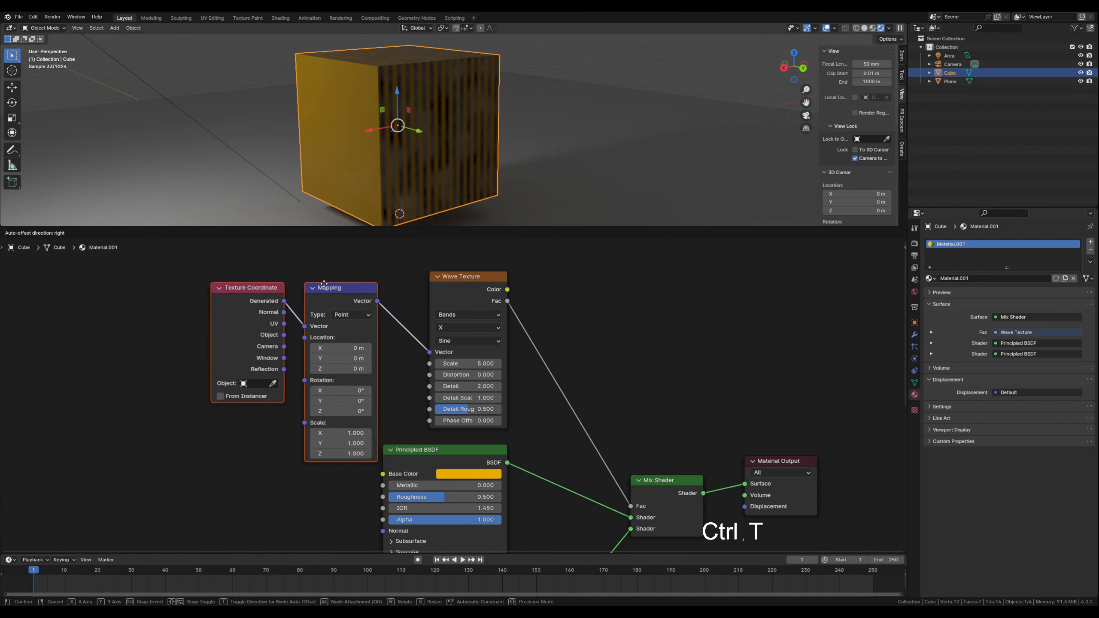
click(305, 275)
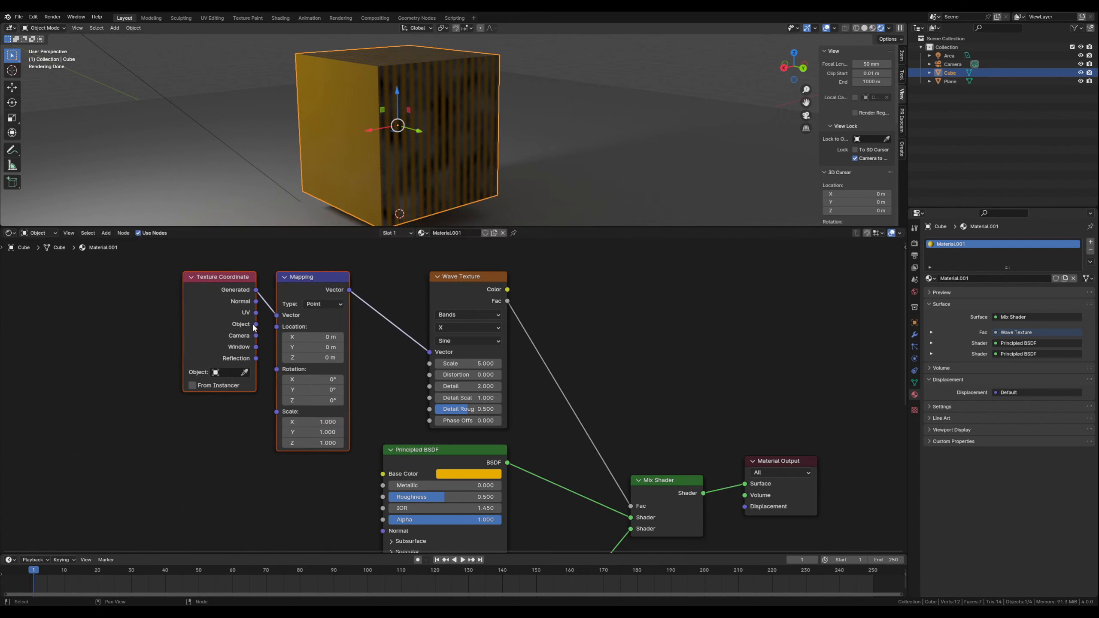
drag(256, 324, 277, 315)
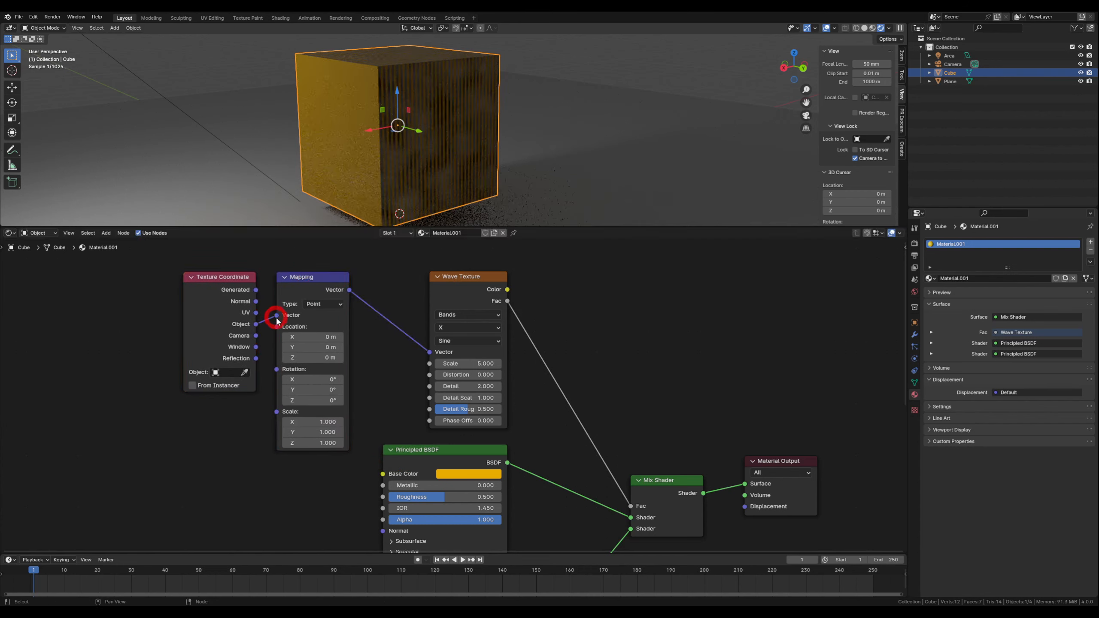
Step: Set the Wave Texture's type to Rings with a Spherical direction
click(455, 315)
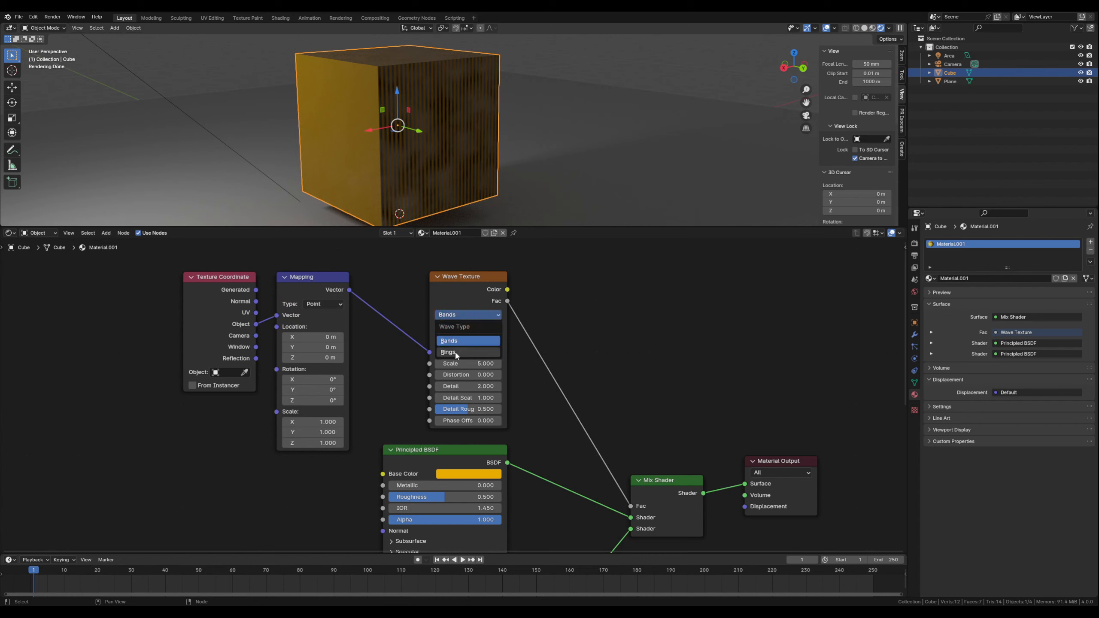
click(456, 354)
click(457, 328)
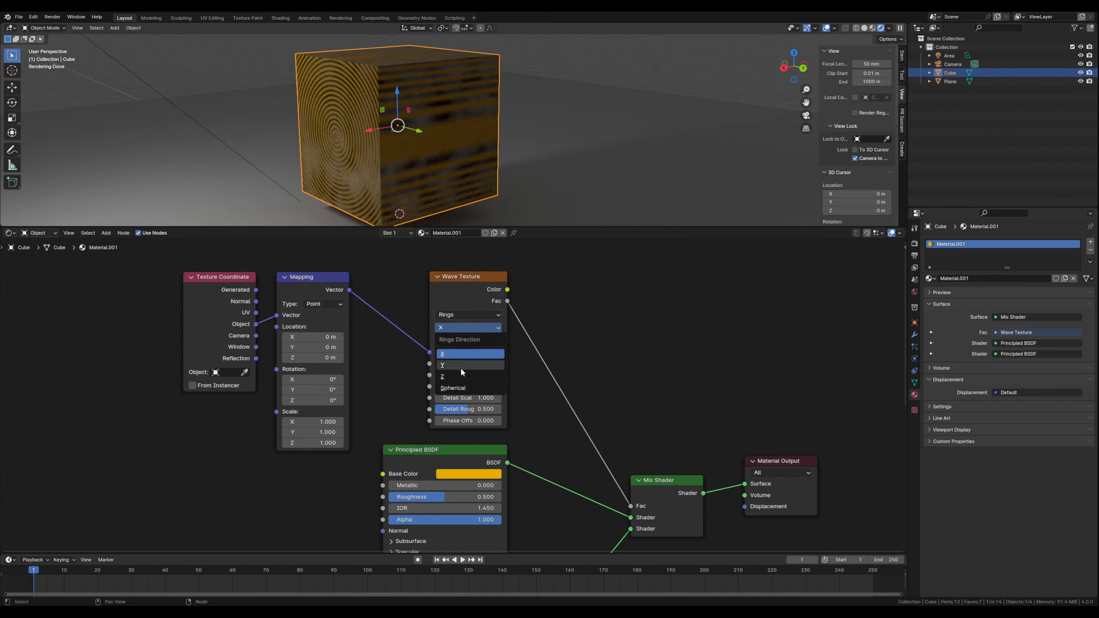
click(462, 388)
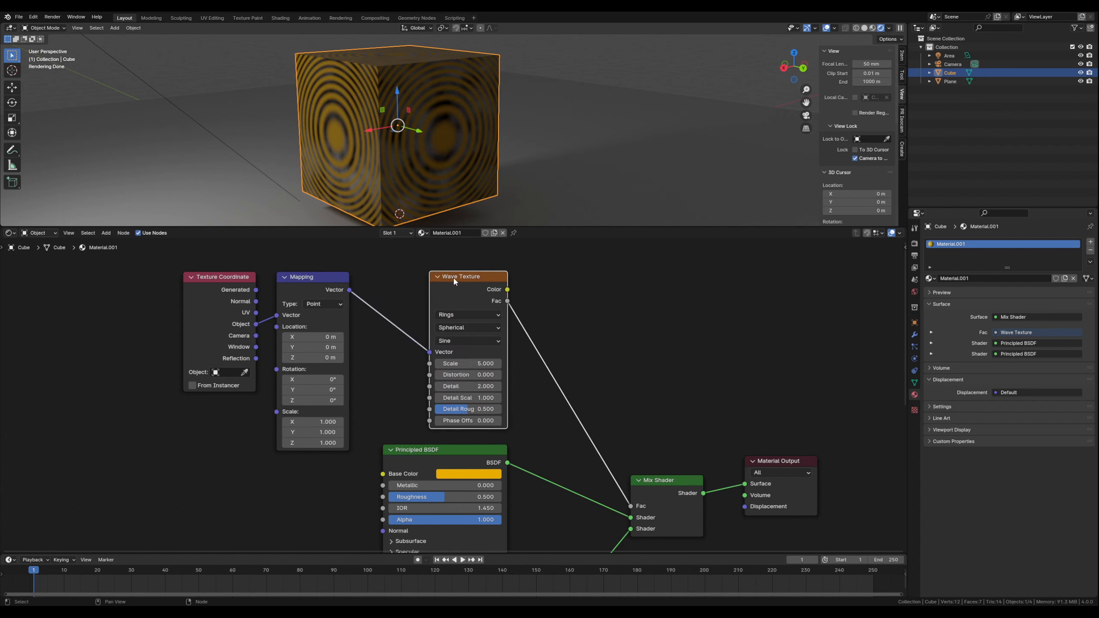
Step: Insert a Constant Color Ramp between the Wave Texture and the Mix Shader's Fac, with its white stop at about the middle
drag(454, 277, 405, 272)
shift+middle_drag(369, 154, 394, 196)
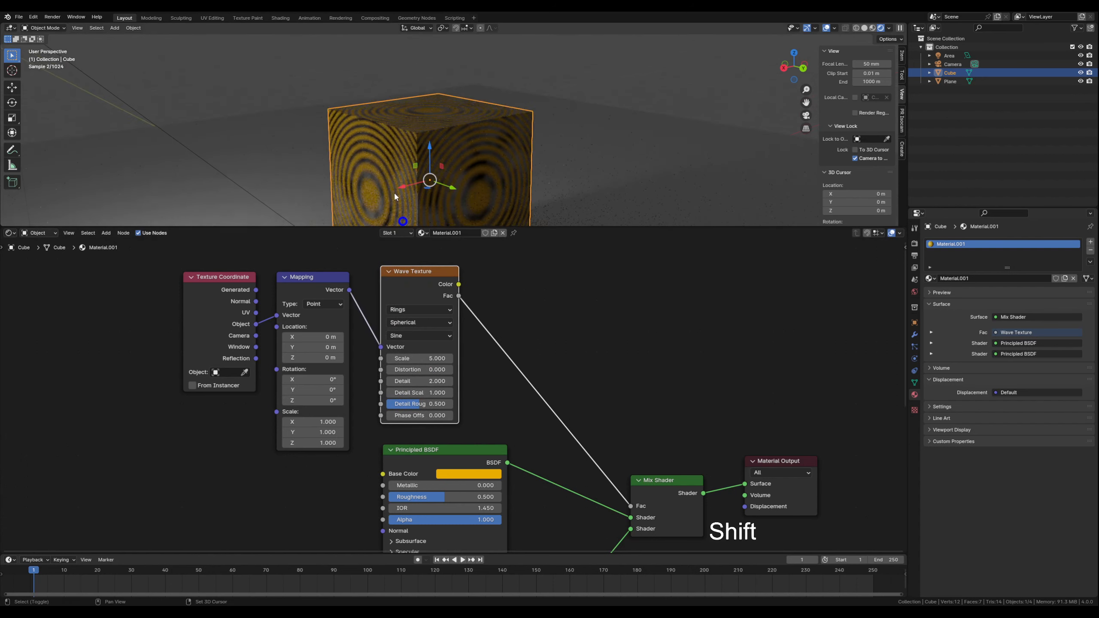
scroll(393, 194, up, 4)
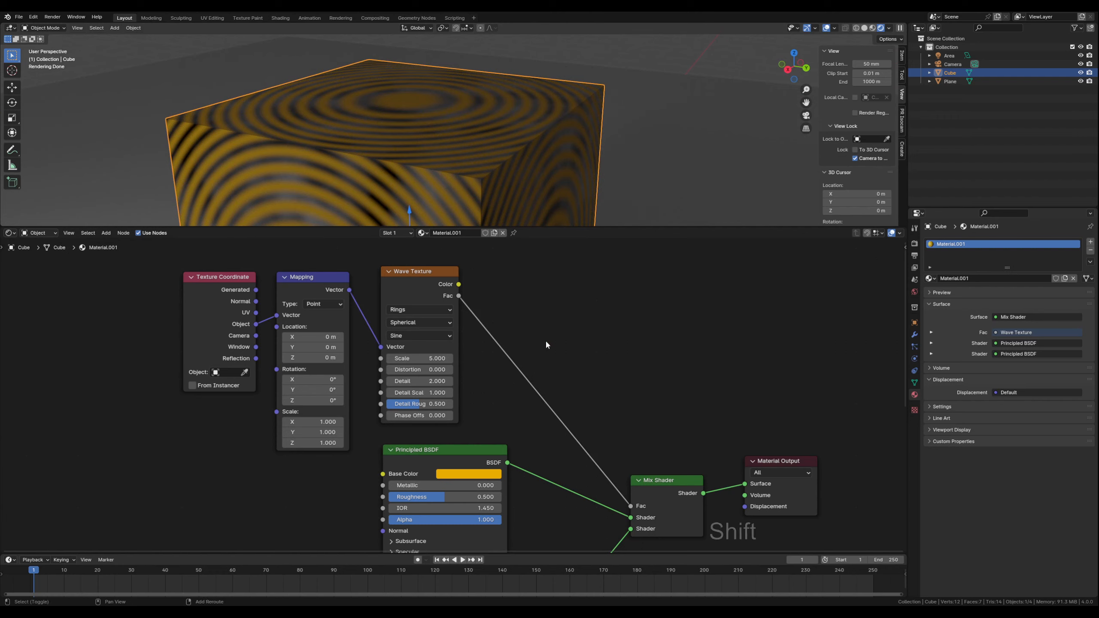
key(shift+a)
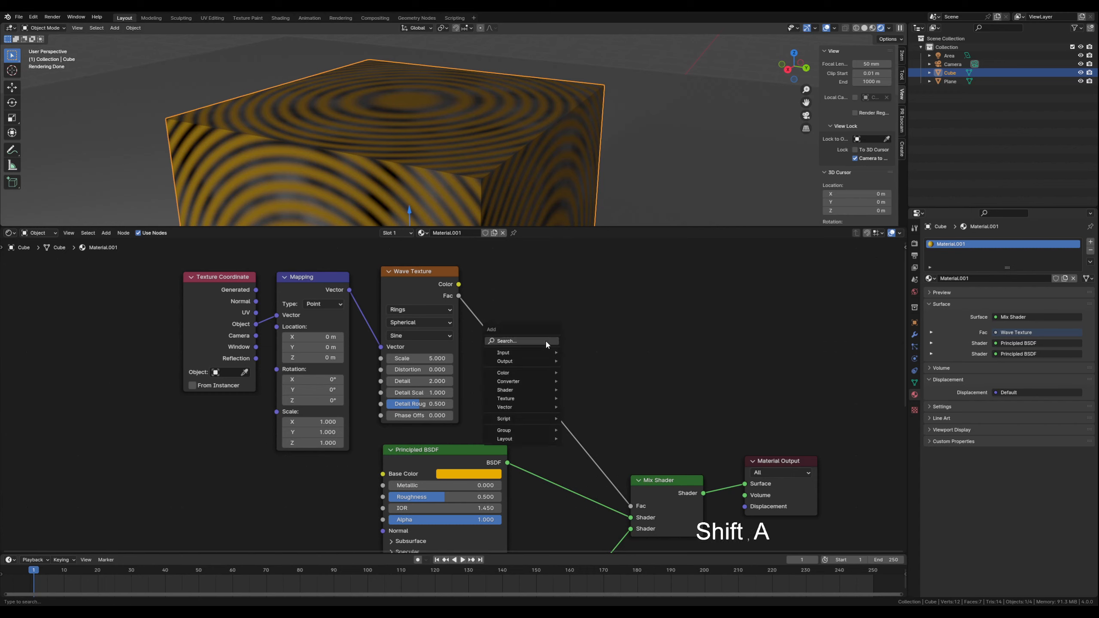
text(ramp)
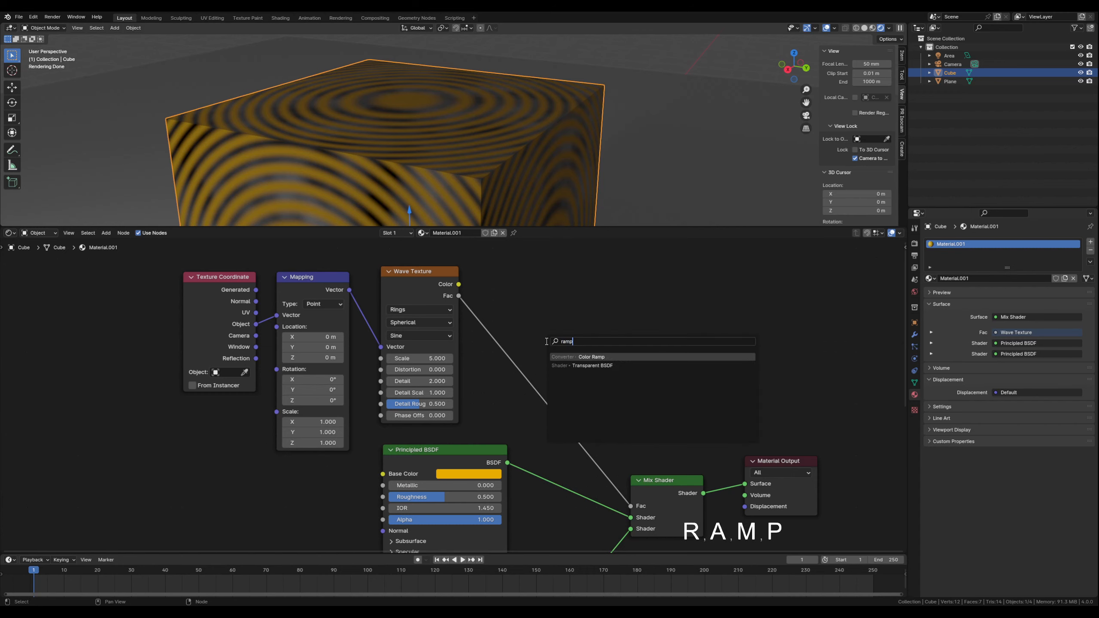
click(600, 357)
click(518, 302)
drag(638, 365, 583, 365)
click(623, 349)
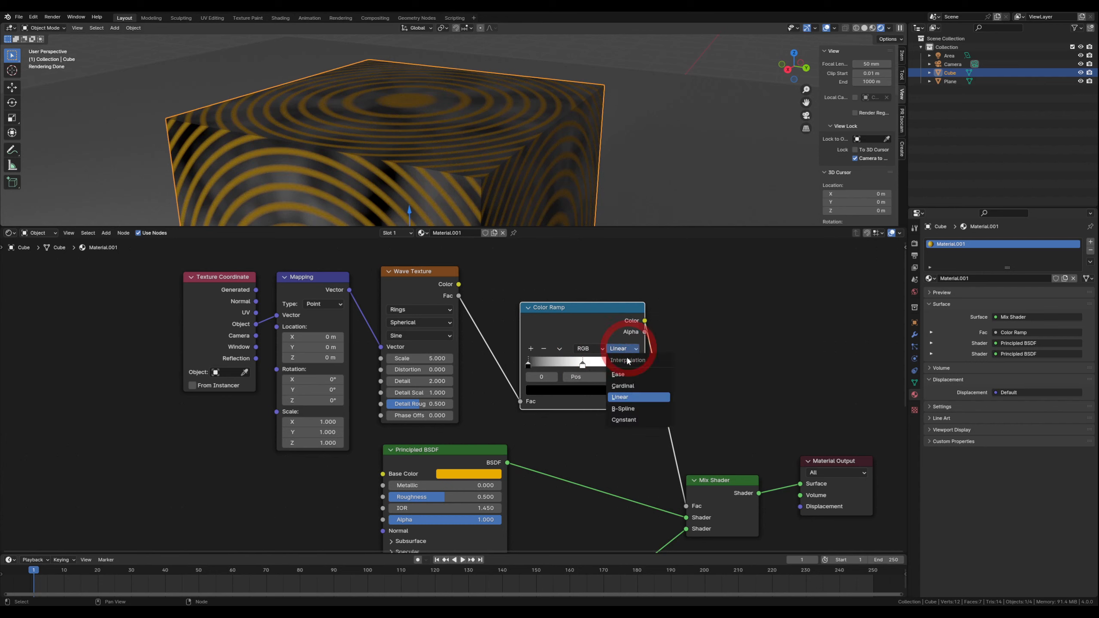
click(631, 419)
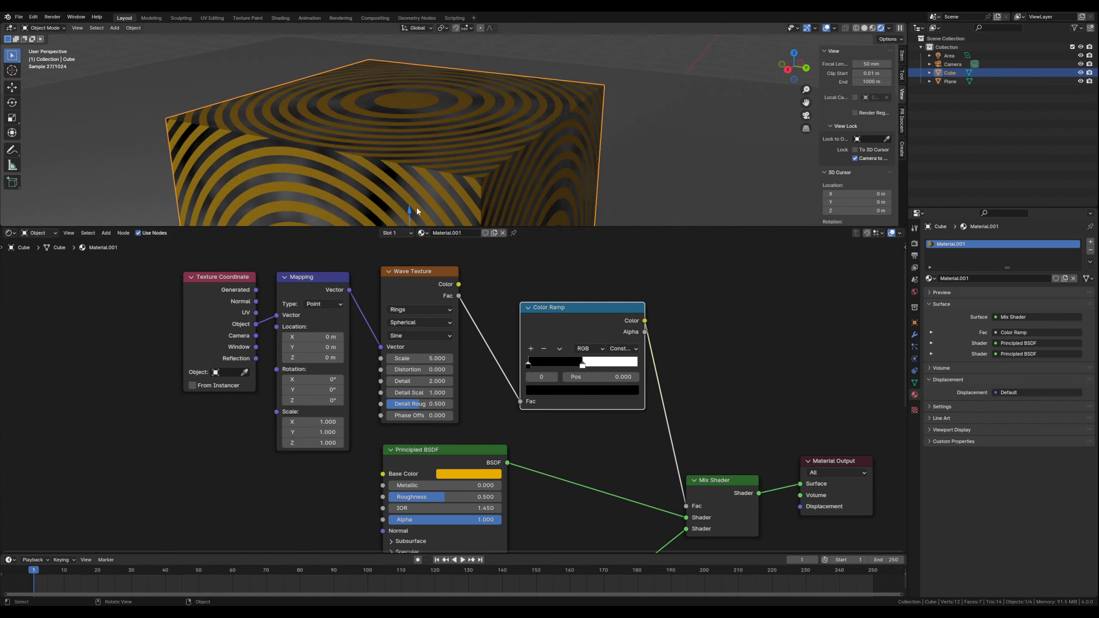
Step: Examine the ring pattern on the cube and the two Principled BSDF nodes feeding the Mix Shader
shift+middle_drag(404, 178, 423, 107)
scroll(423, 107, down, 3)
middle_drag(423, 107, 402, 102)
middle_drag(561, 506, 579, 334)
mouse_move(433, 505)
middle_down()
mouse_move(433, 428)
mouse_move(442, 492)
middle_up()
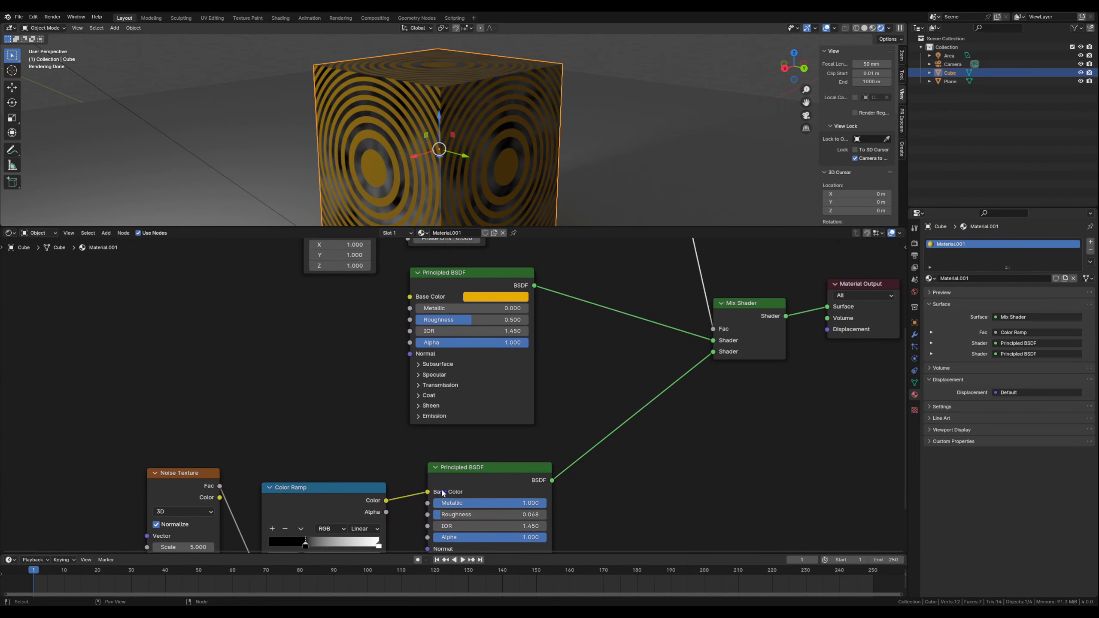
middle_drag(424, 394, 418, 451)
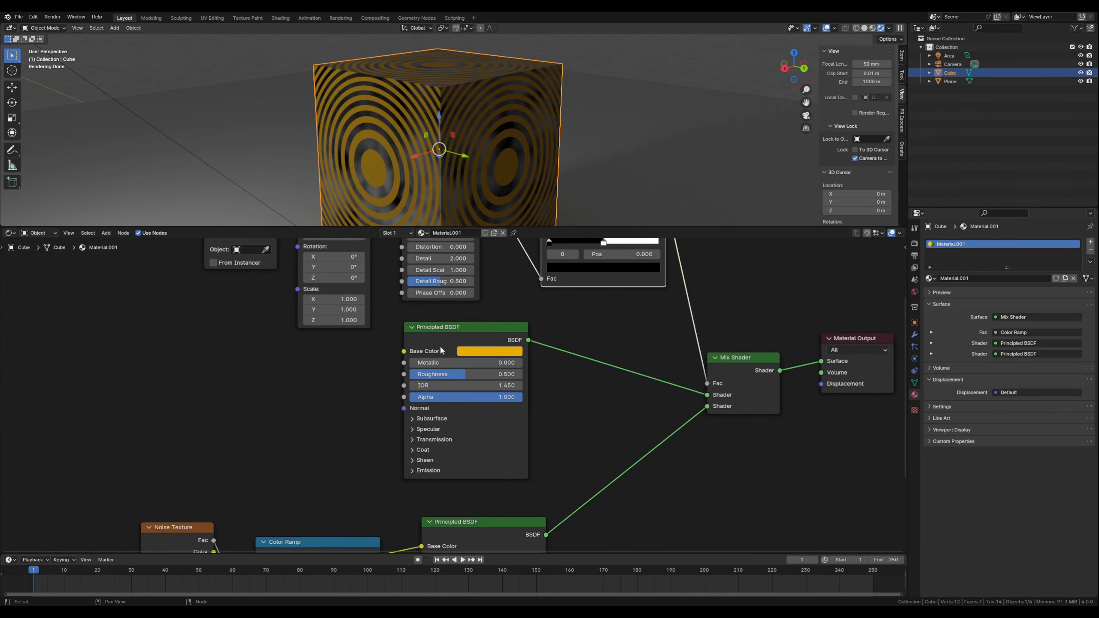
click(466, 327)
drag(466, 325, 475, 329)
key(Escape)
Step: Replace the Texture Coordinate, Mapping and Wave Texture nodes with a Musgrave Texture, connecting its Height to the mask Color Ramp's Fac
middle_drag(373, 322, 331, 468)
drag(195, 274, 395, 321)
key(Delete)
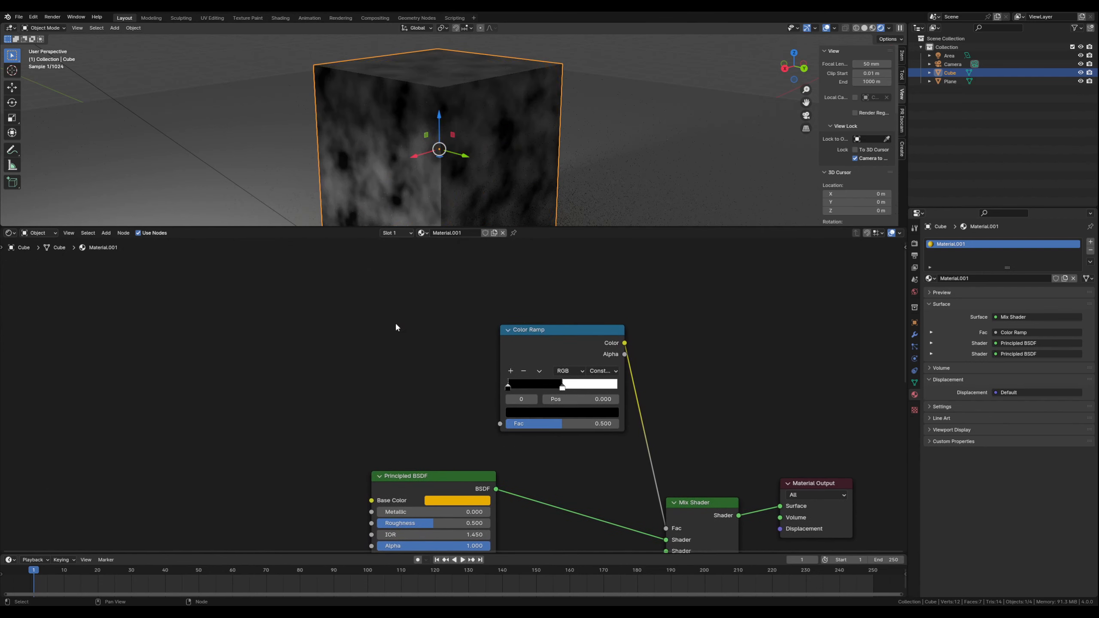
key(shift+a)
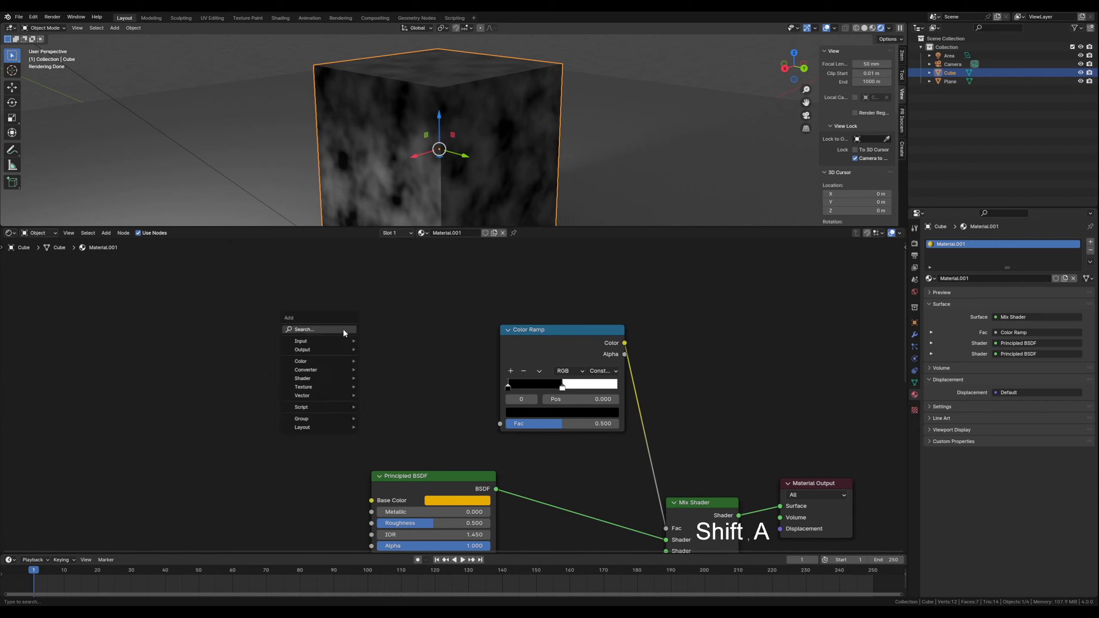
text(mug)
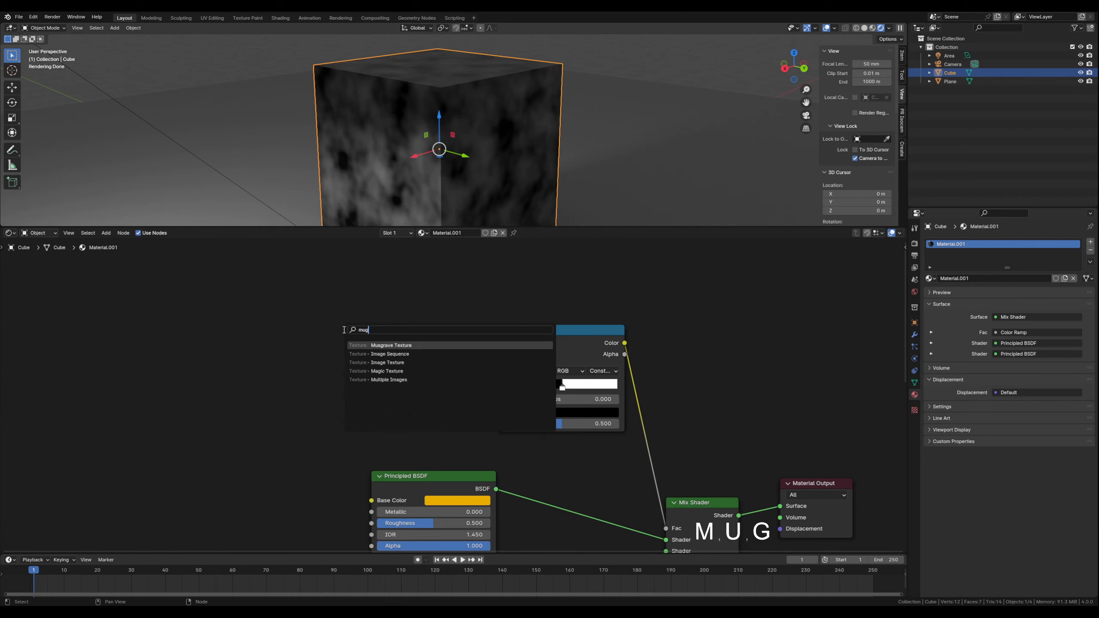
click(364, 312)
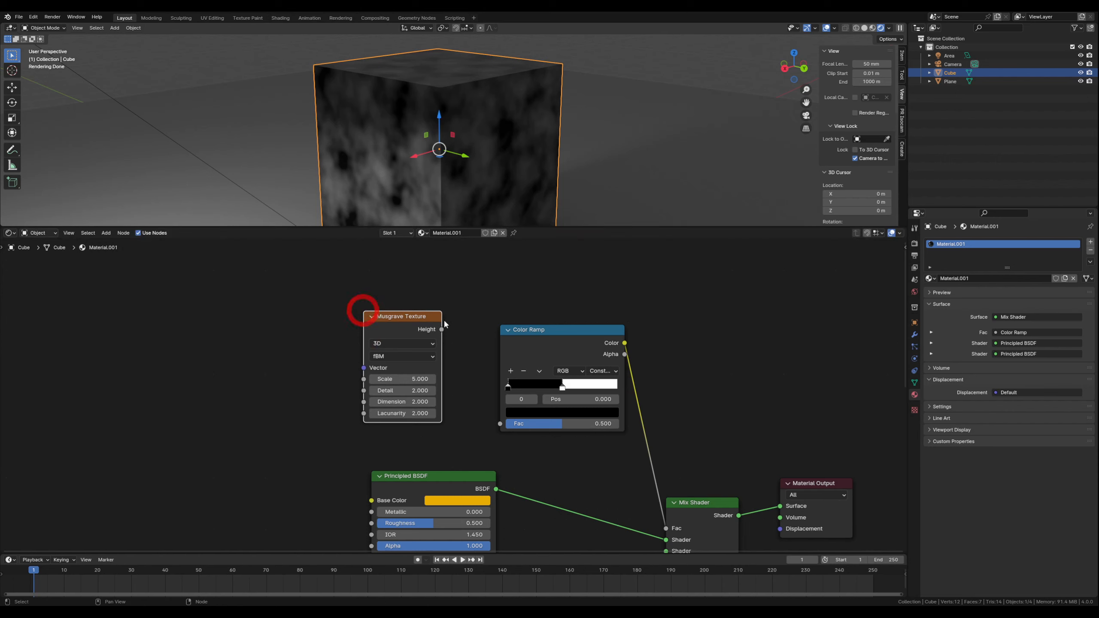
drag(442, 329, 496, 423)
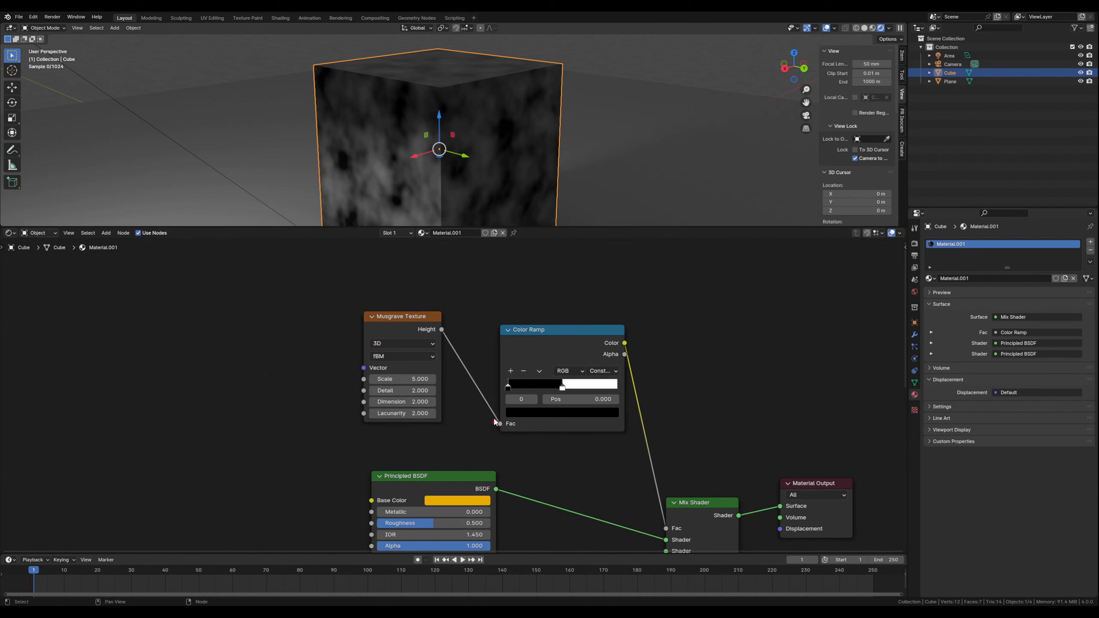
Step: Add Texture Coordinate and Mapping nodes ahead of the Musgrave Texture, using the Object output as the Mapping's vector
click(392, 316)
key(ctrl+t)
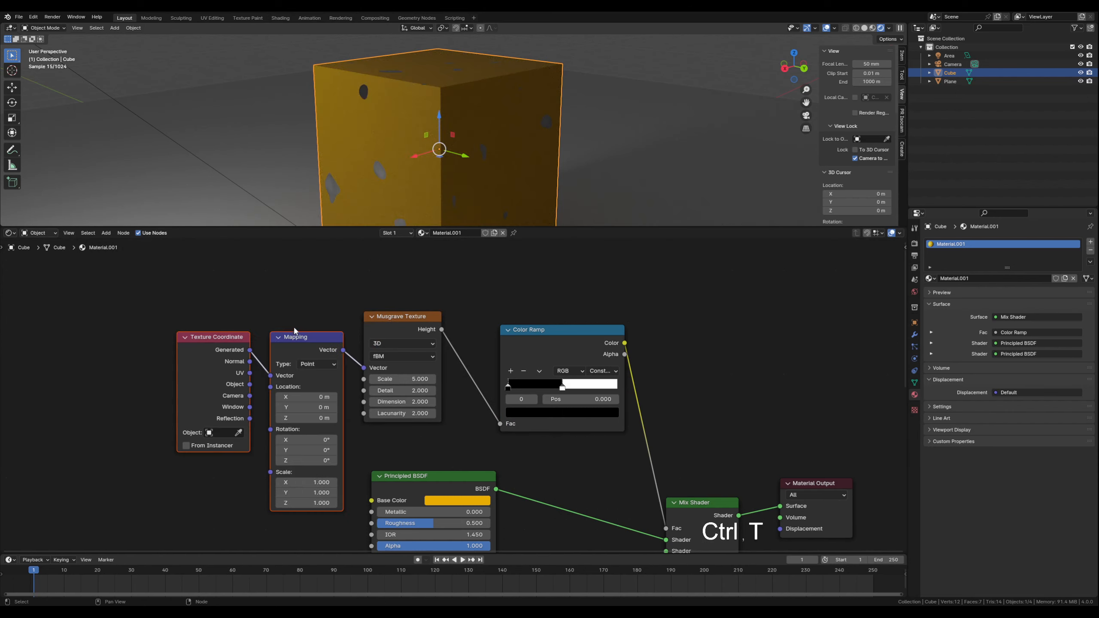
drag(296, 343, 282, 315)
drag(236, 356, 258, 348)
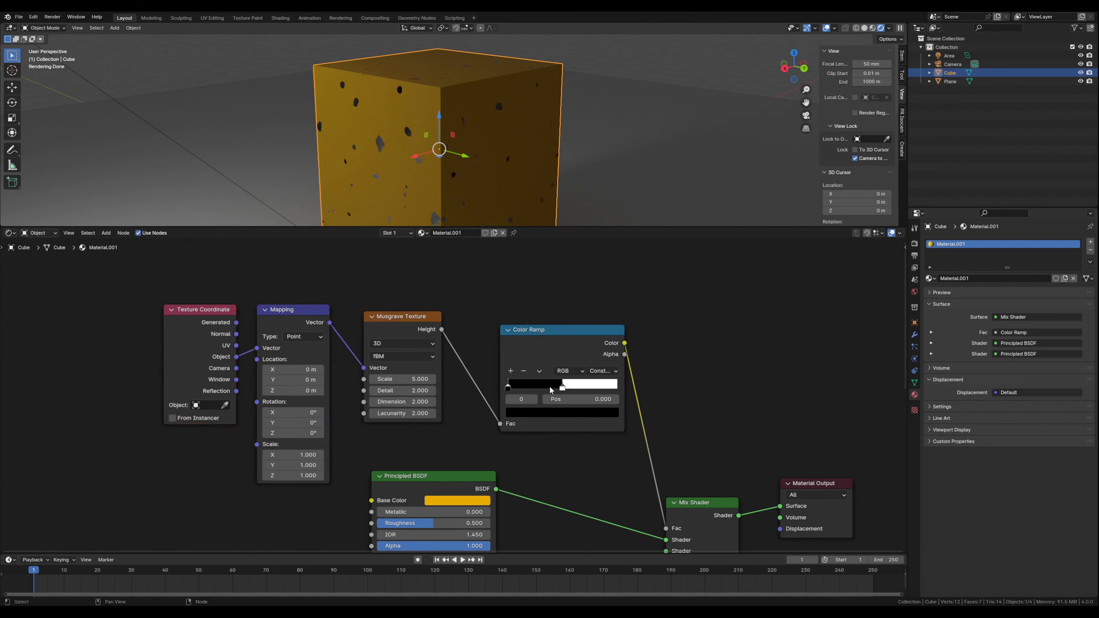
Step: Set the Musgrave Texture's scale to 2.000 and move the mask Color Ramp's white stop to position 0.077
drag(395, 378, 371, 379)
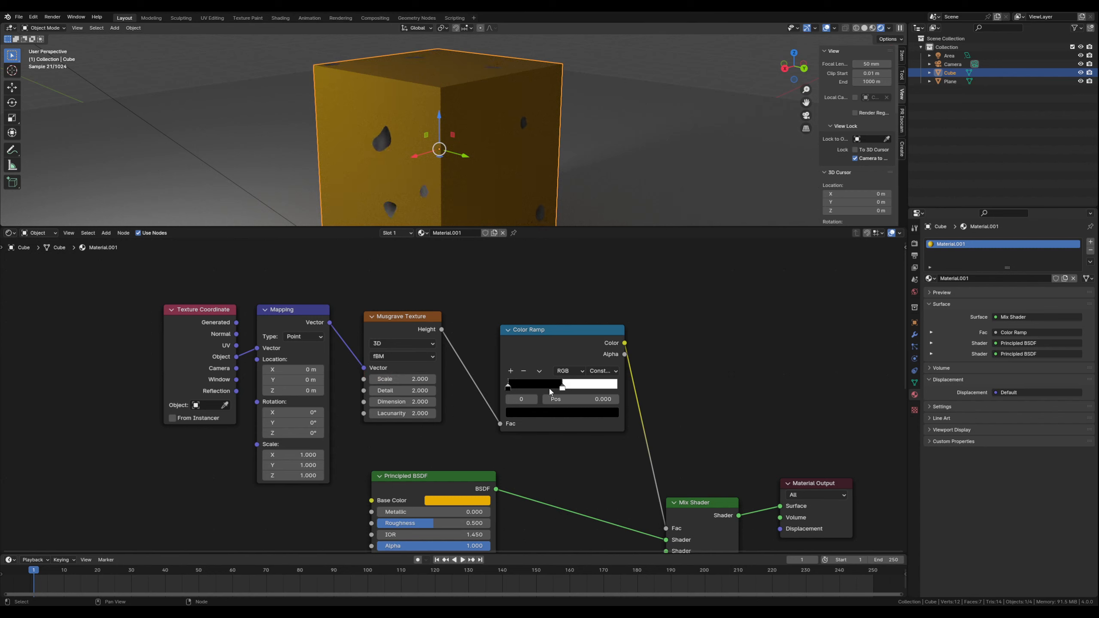
drag(561, 388, 515, 387)
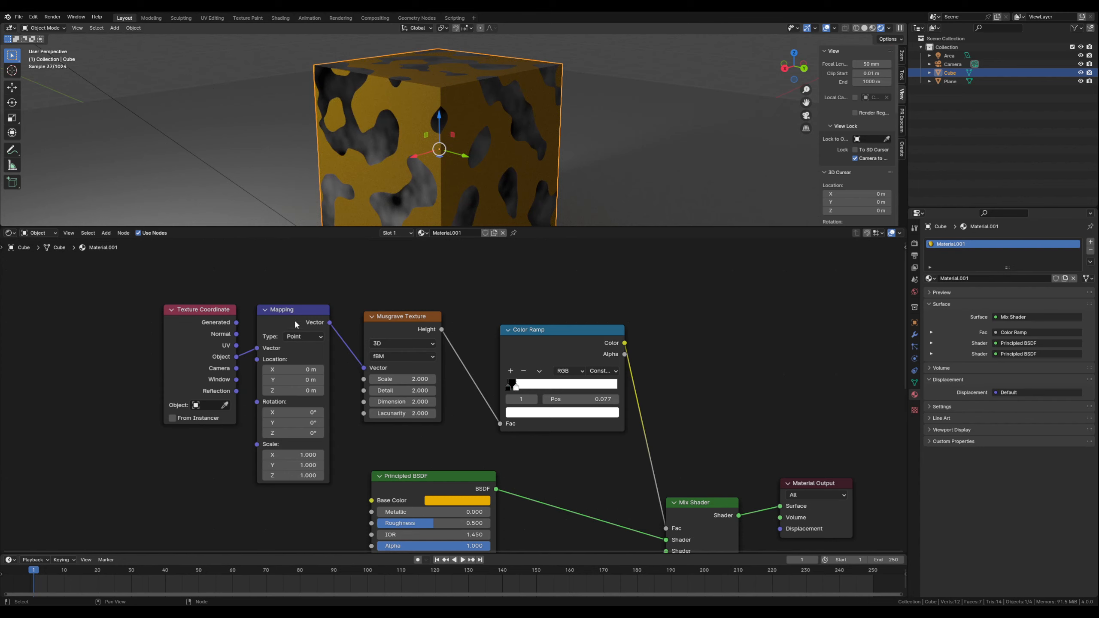
Step: Set the Mapping node's Z rotation to 4.9° and its X, Y and Z scale to 1.100
drag(284, 433, 293, 433)
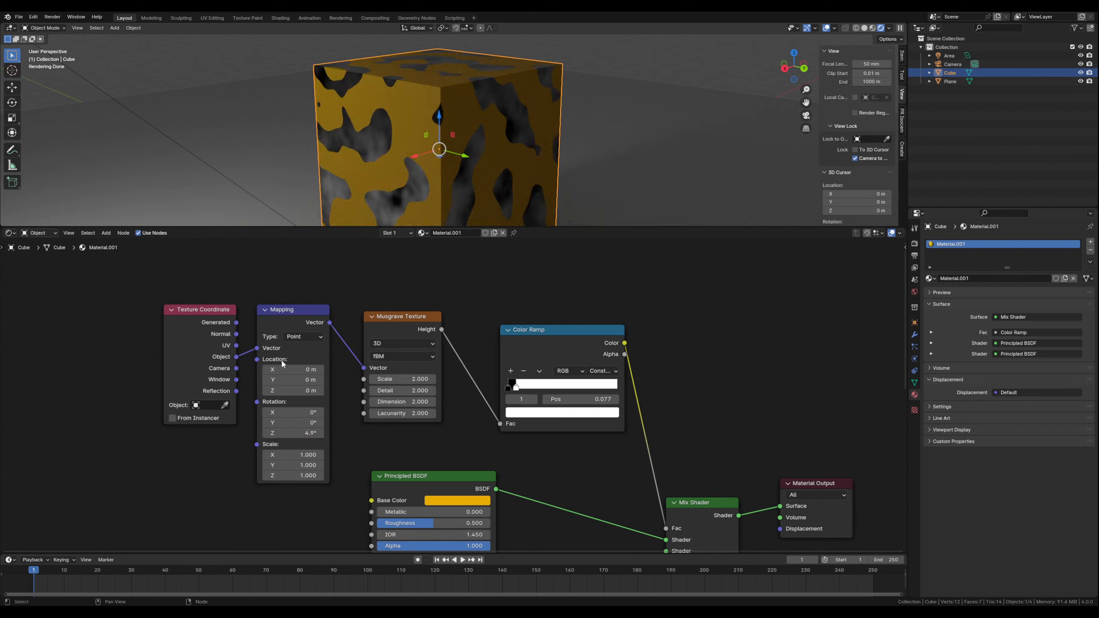
text(3)
key(Return)
drag(288, 455, 251, 454)
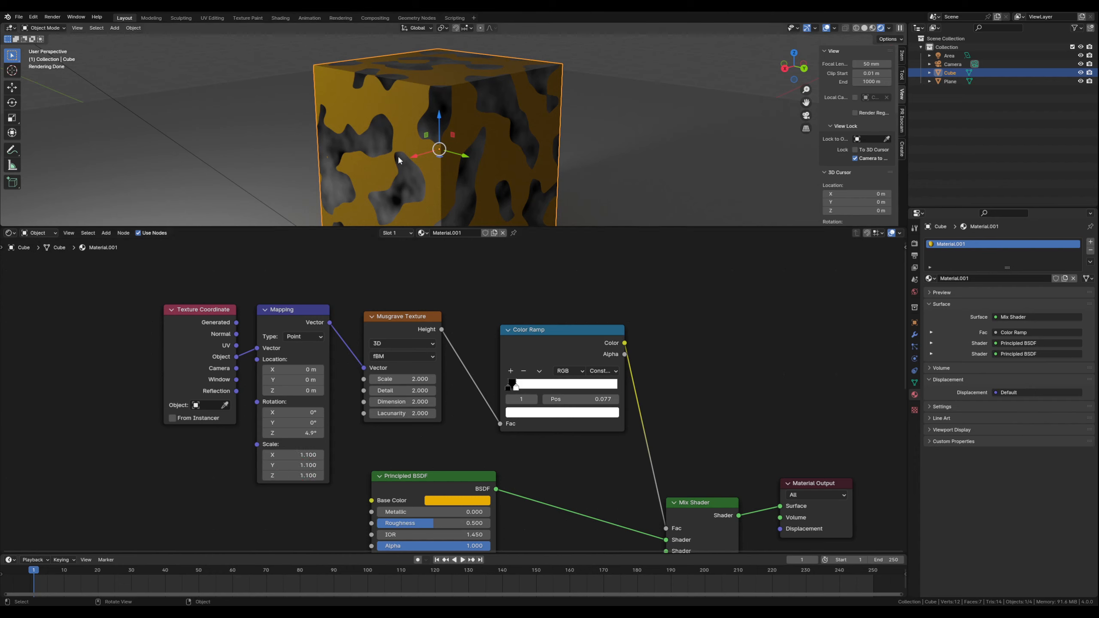
middle_drag(326, 168, 402, 142)
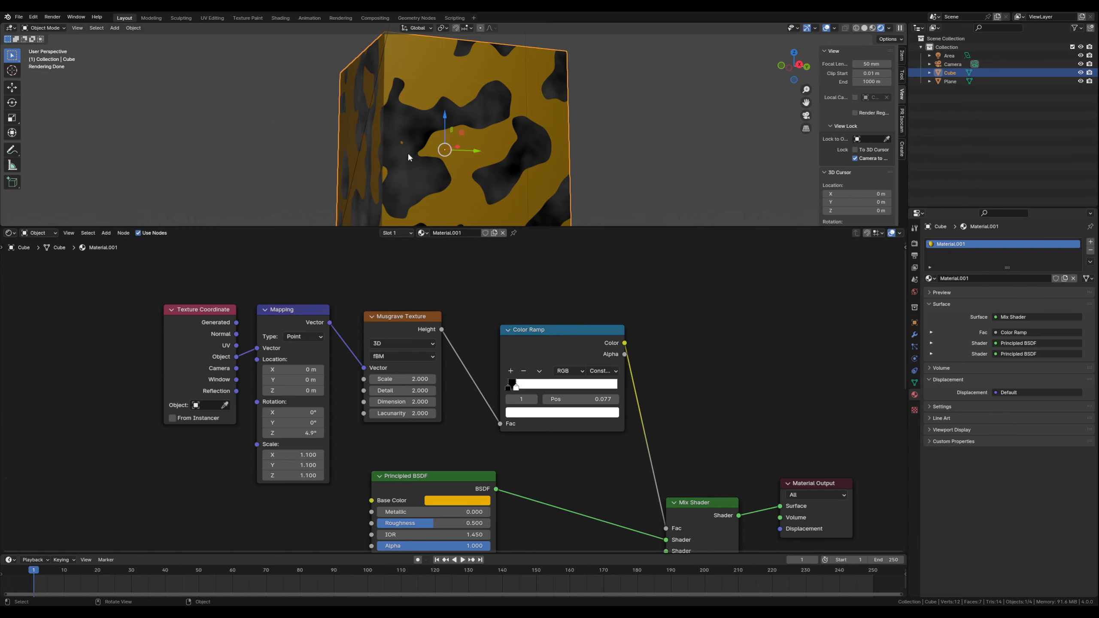
middle_drag(528, 550, 550, 371)
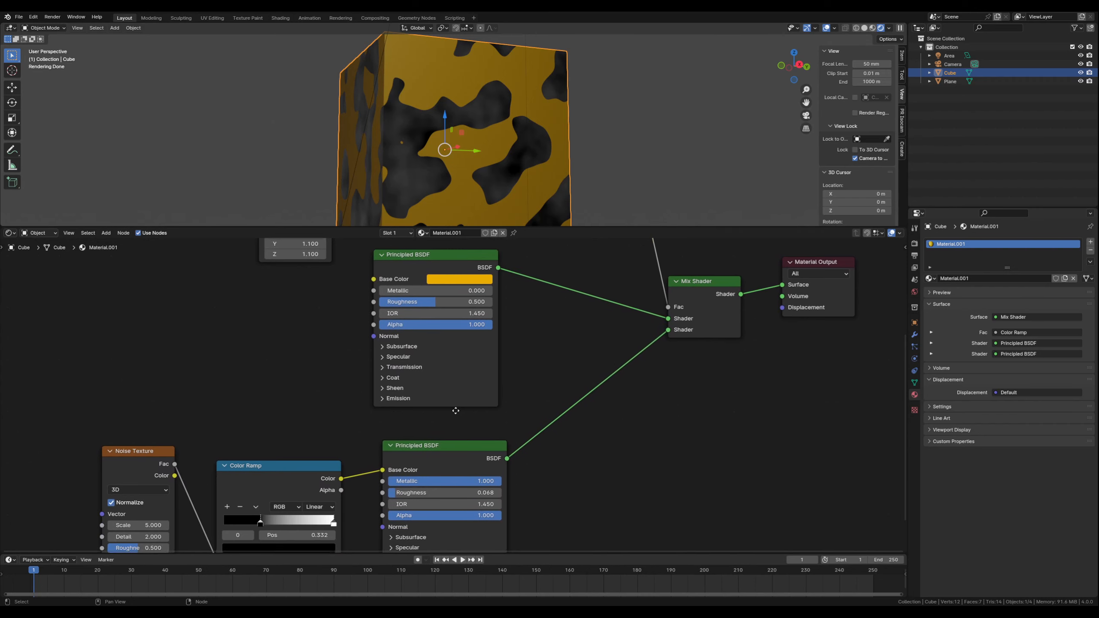
middle_drag(436, 437, 451, 454)
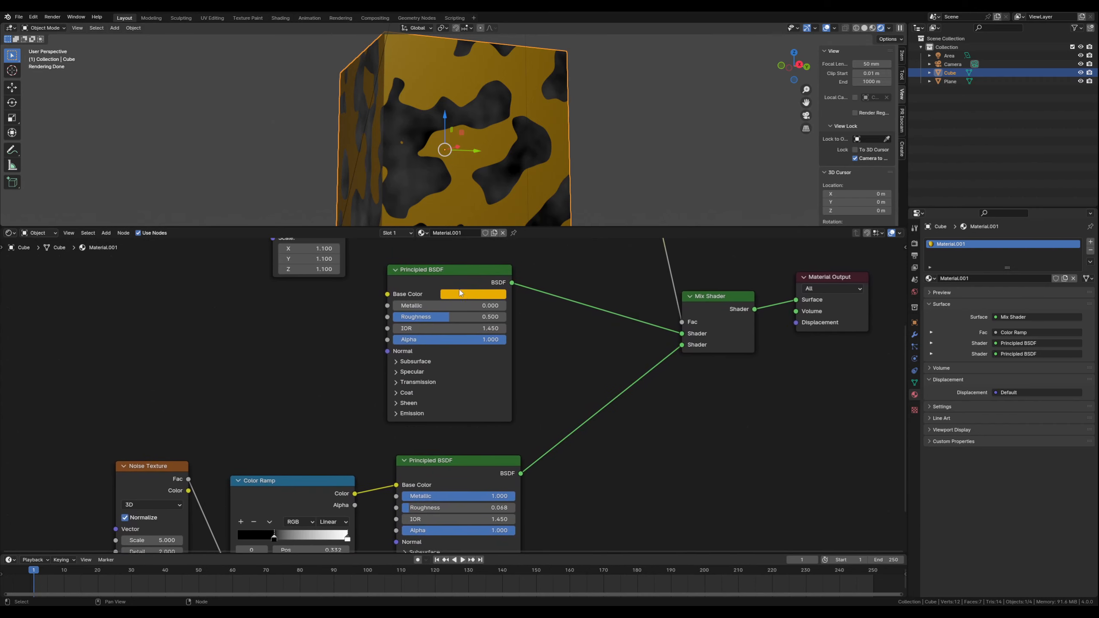
Step: Shift the orange-yellow Principled BSDF slightly and delete the Texture Coordinate, Mapping and Musgrave Texture nodes
drag(446, 269, 460, 271)
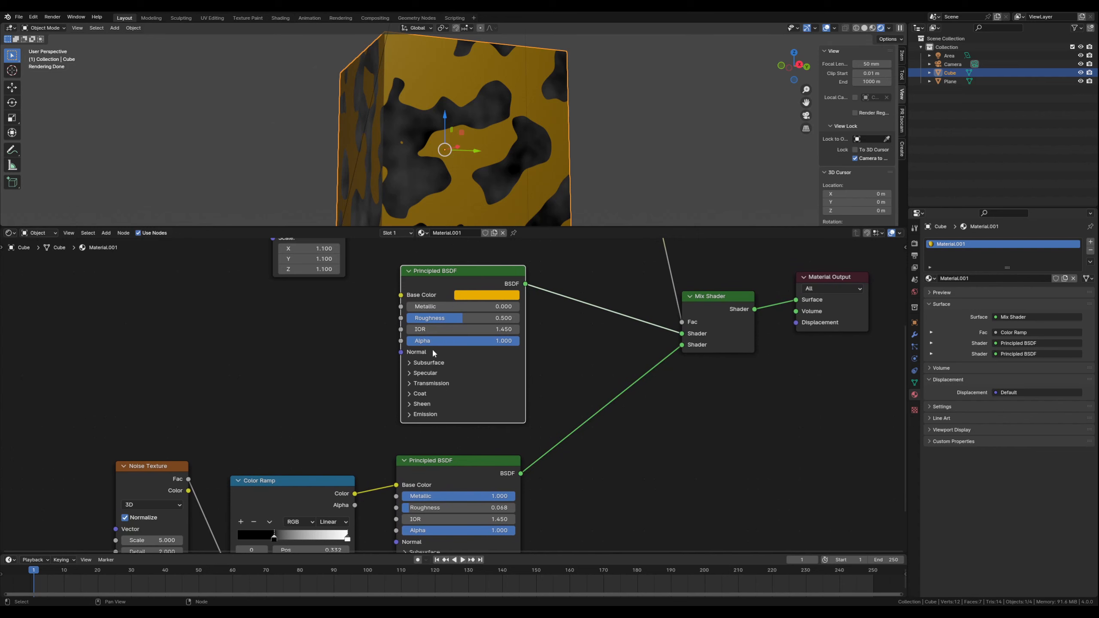
middle_drag(574, 347, 514, 482)
middle_drag(536, 387, 520, 445)
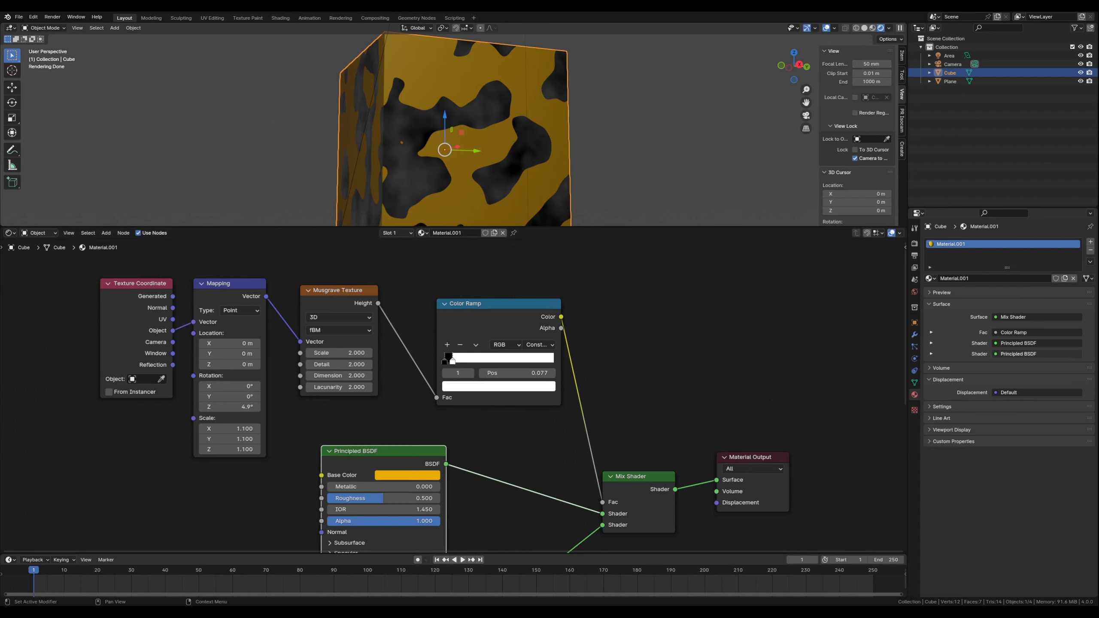
drag(129, 267, 336, 320)
key(Delete)
click(323, 303)
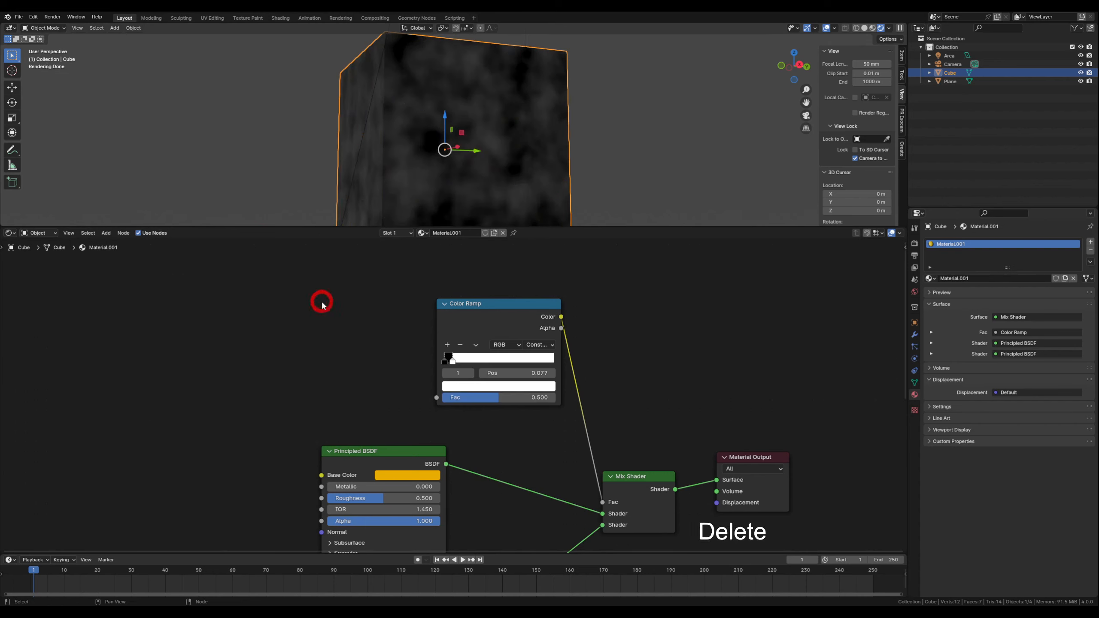
Step: Add a Voronoi Texture and connect its Distance output to the mask Color Ramp's Fac
key(shift+a)
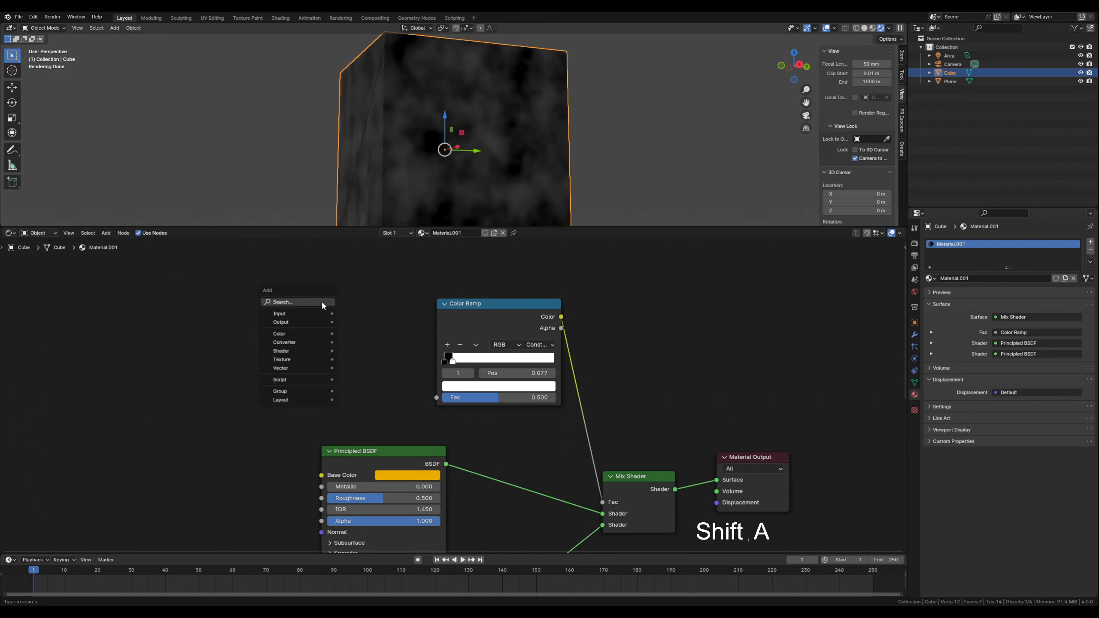
text(vor)
key(Return)
click(325, 301)
drag(365, 277, 437, 397)
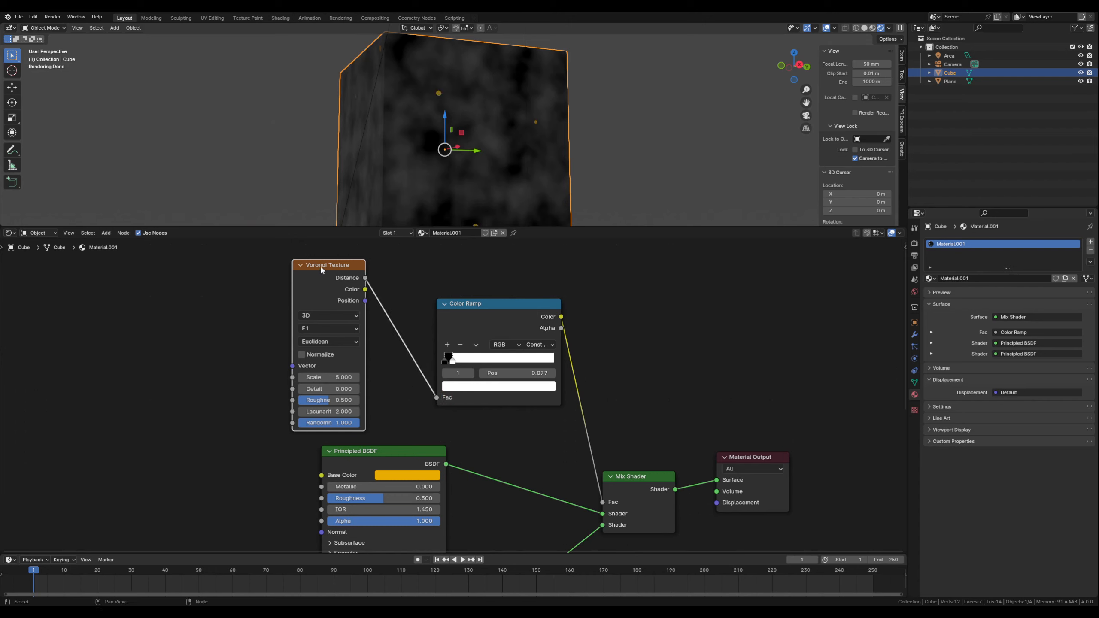
Step: Give the Voronoi Texture, at scale 1.500, Texture Coordinate and Mapping nodes using the Object output, with X, Y and Z scale at -1.700
key(ctrl+t)
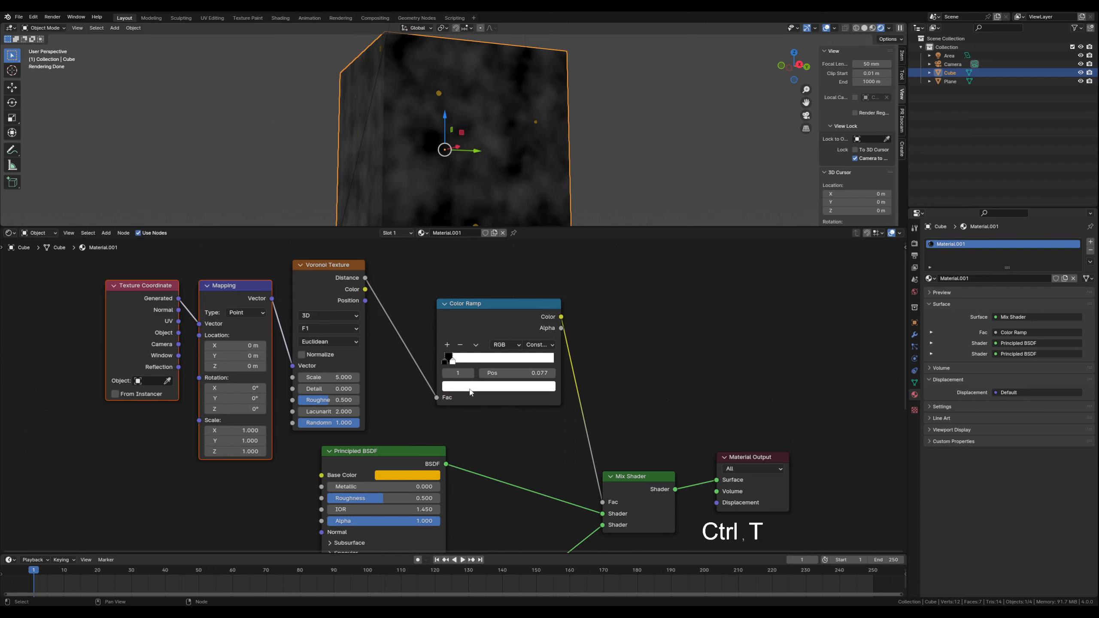
drag(234, 430, 334, 451)
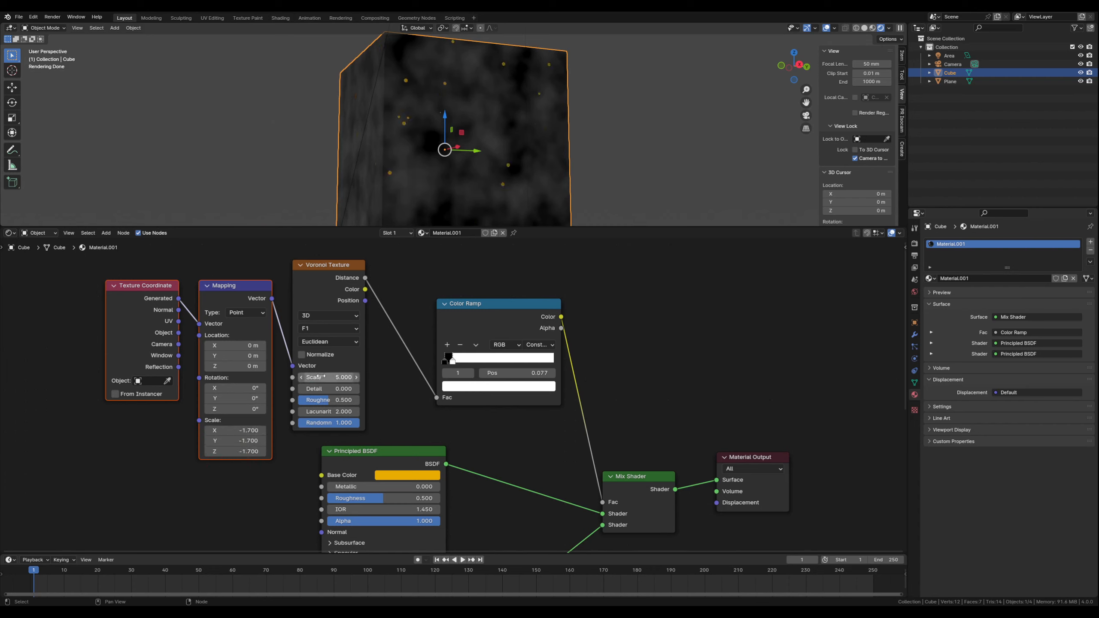
drag(329, 377, 314, 377)
drag(179, 332, 199, 324)
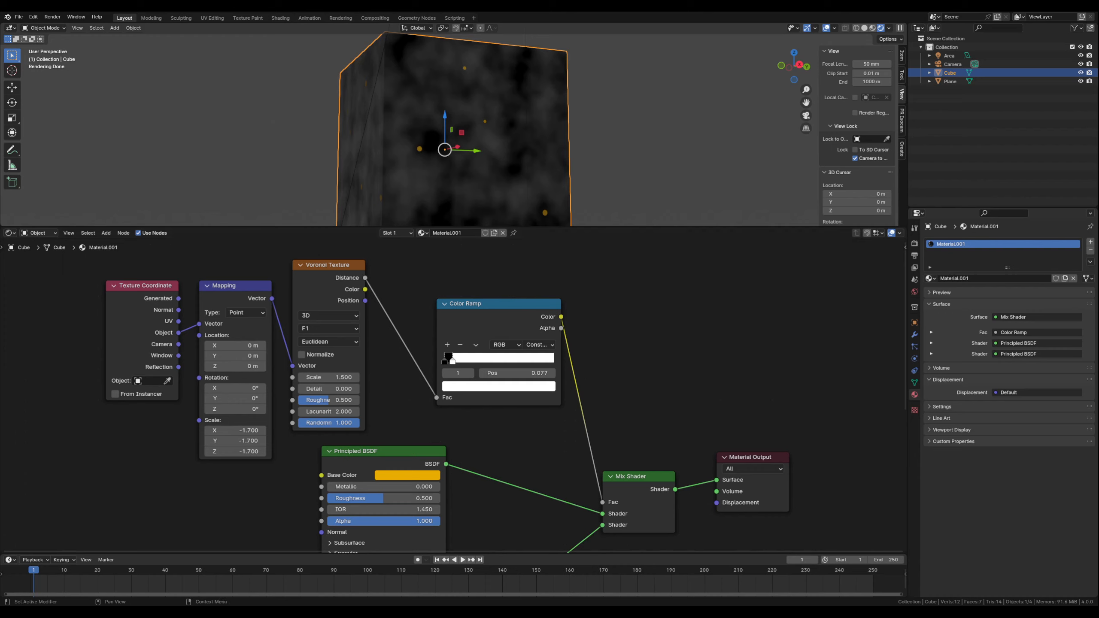
Step: Move the mask Color Ramp's white stop to position 0.527 and view the cube from another angle
drag(453, 363, 503, 364)
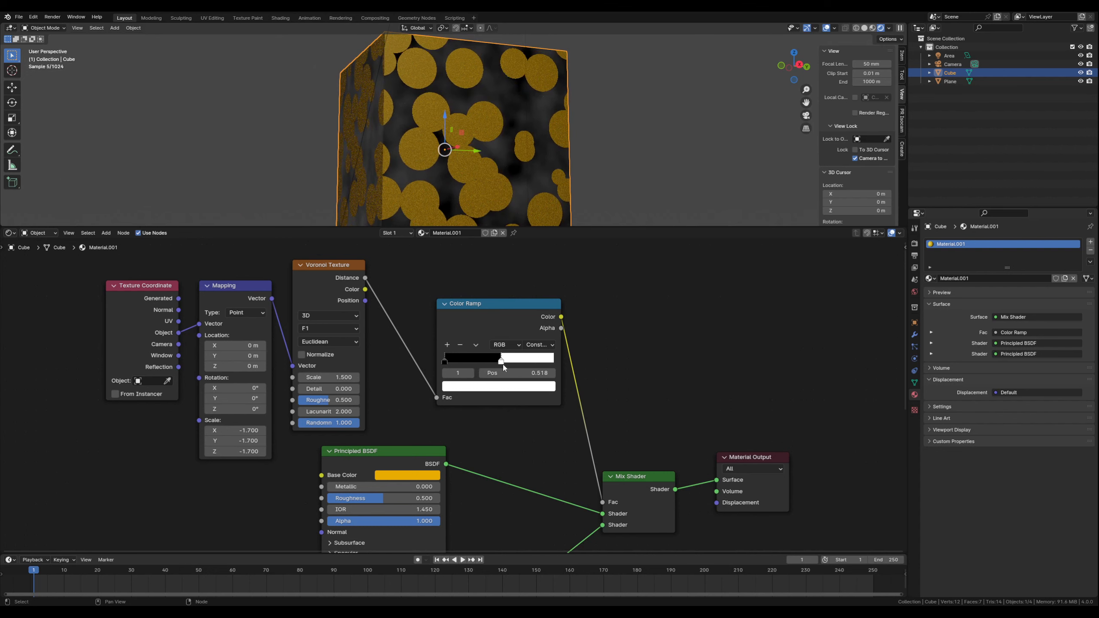
middle_drag(441, 173, 325, 163)
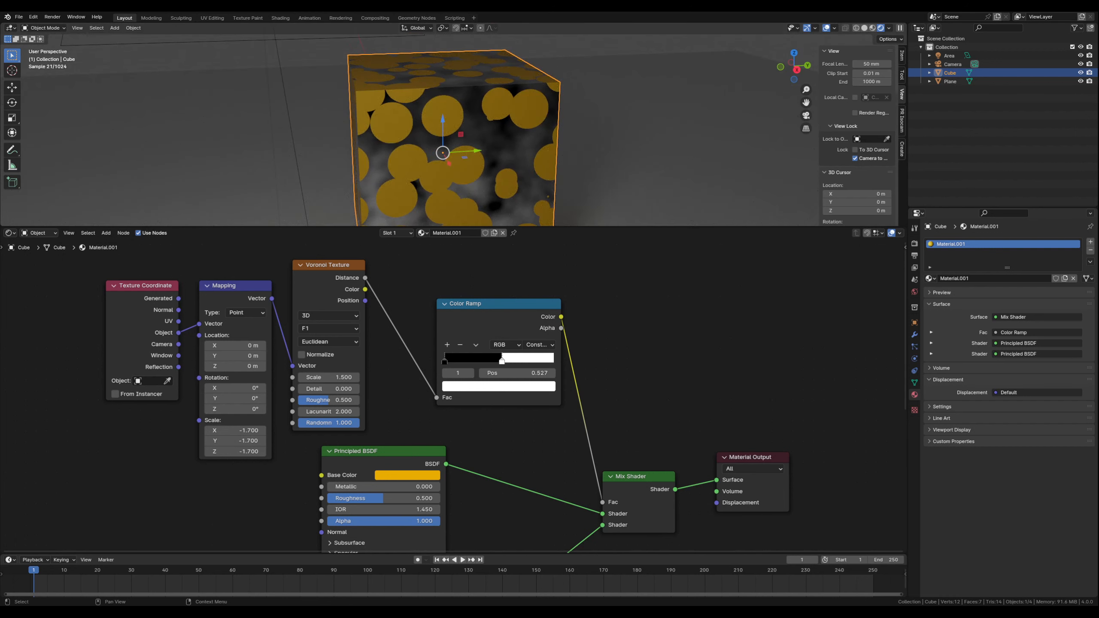